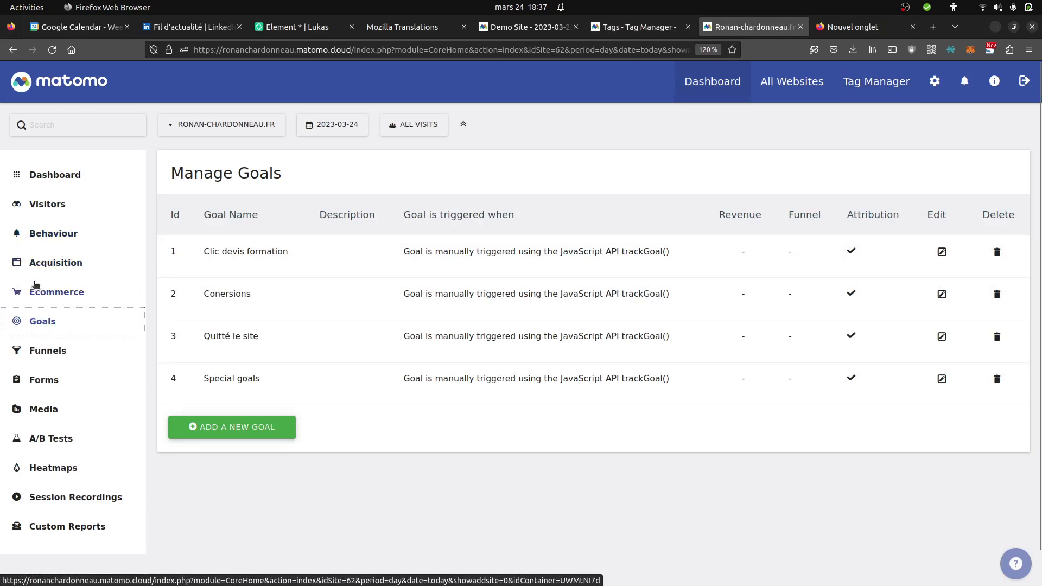
Step: Open the form for adding a new goal and look through the Acquisition and Visitors report lists
{"action": "left_click", "coordinate": [233, 428]}
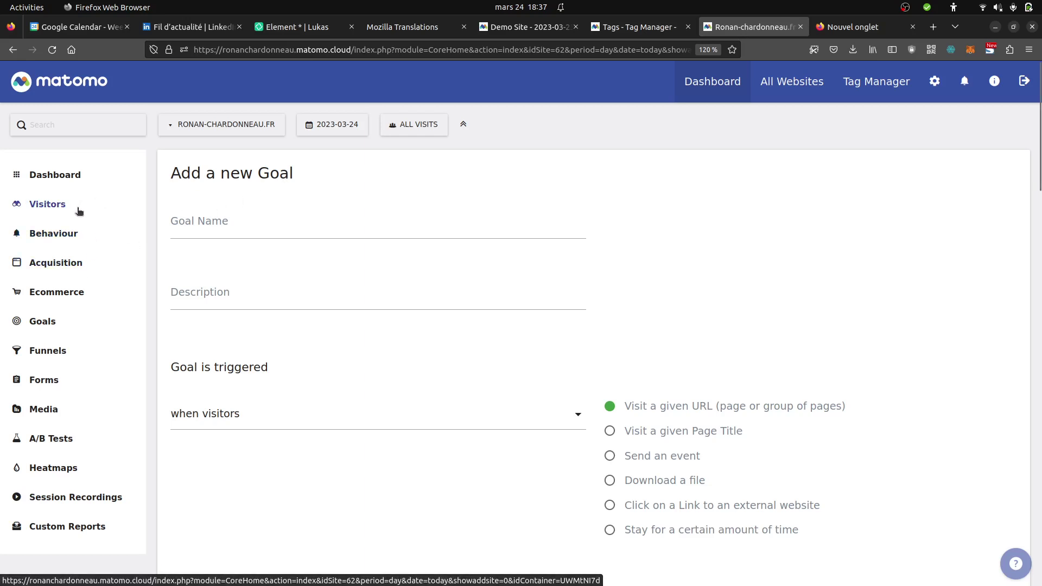
{"action": "left_click", "coordinate": [106, 265]}
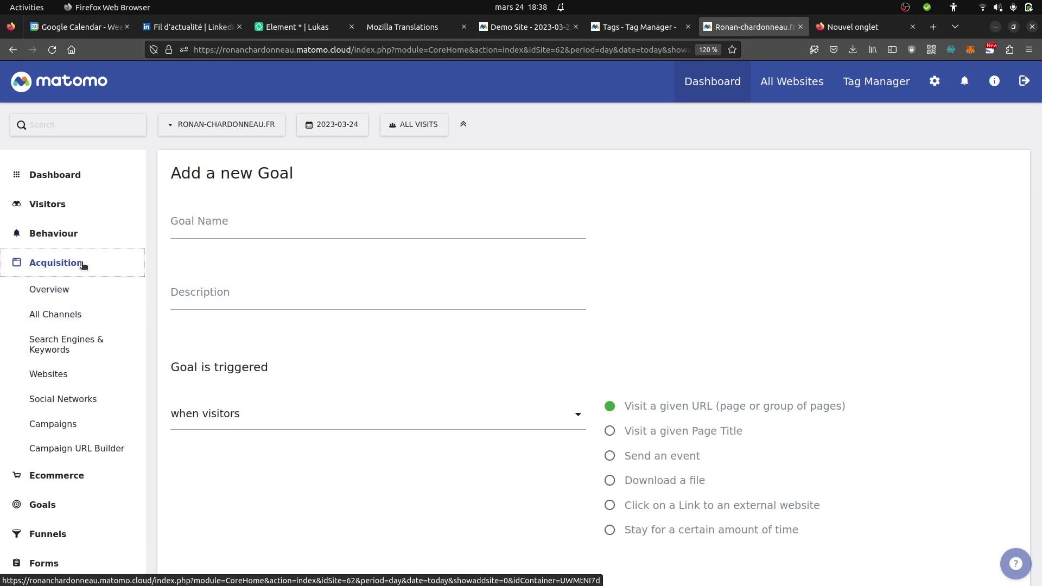
{"action": "left_click", "coordinate": [88, 206]}
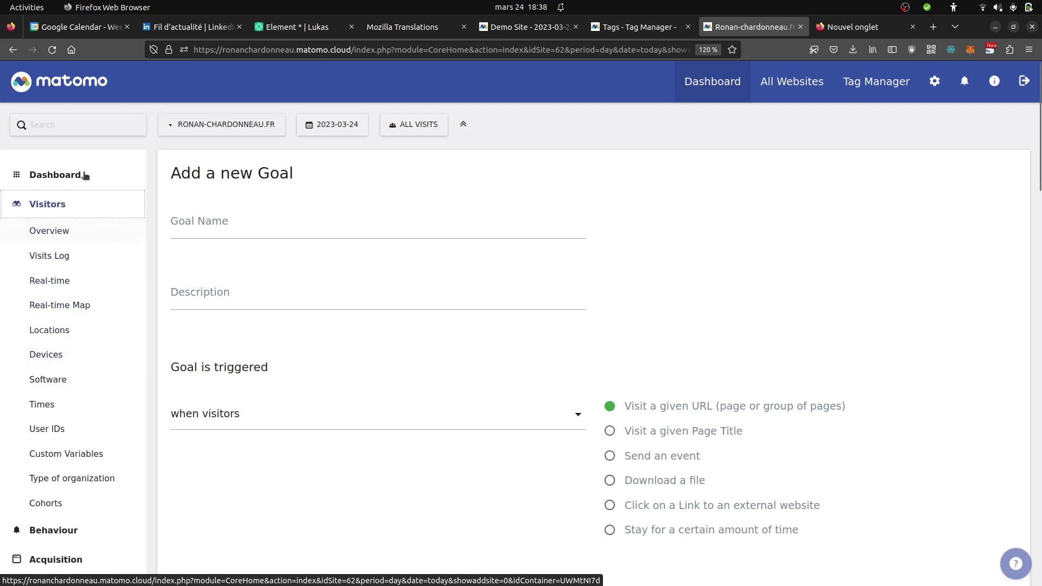
{"action": "left_click", "coordinate": [103, 210]}
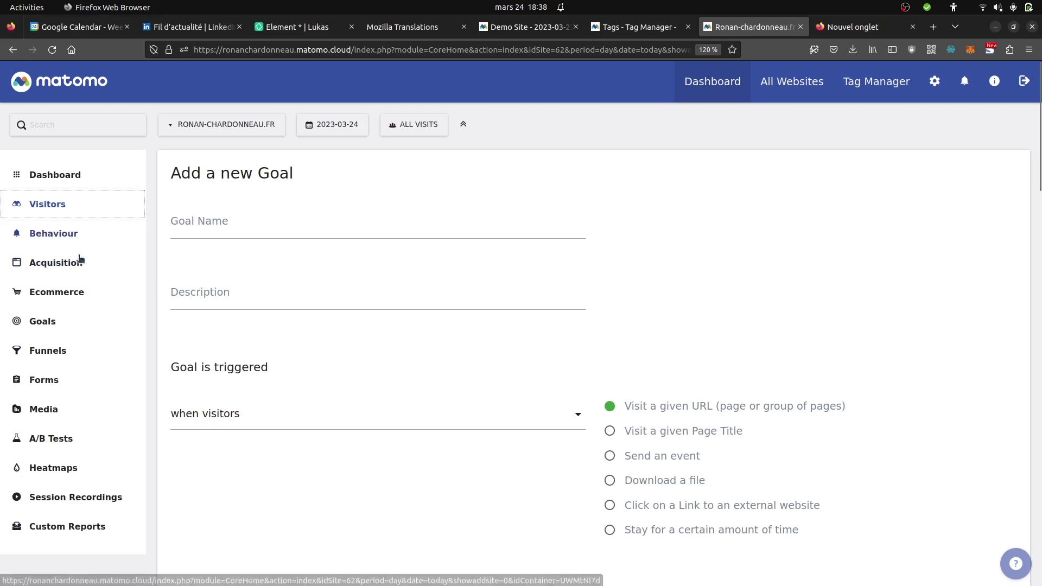
Step: View the Special goals report and open that goal's settings from goal management
{"action": "left_click", "coordinate": [74, 321]}
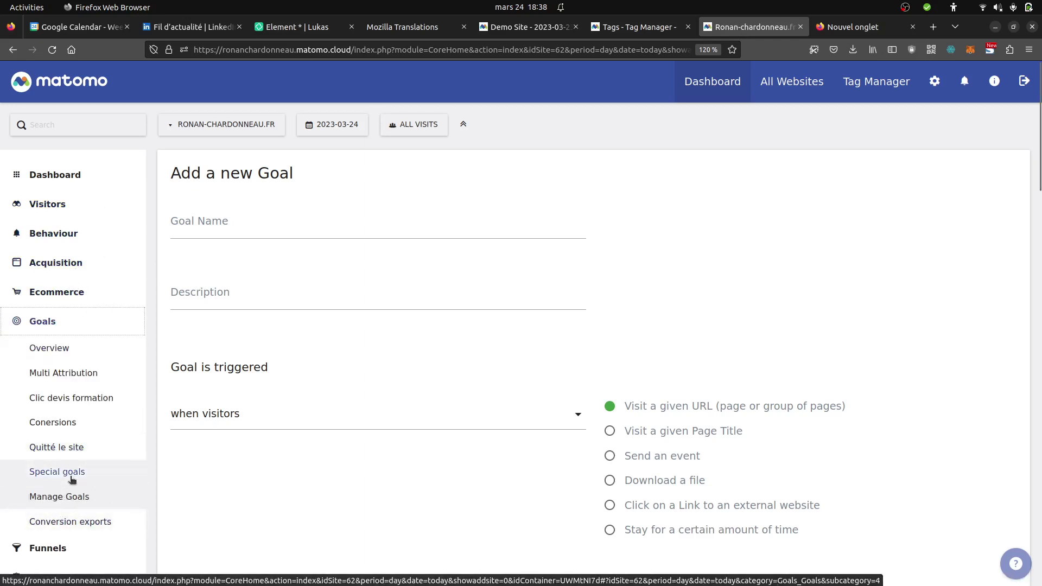
{"action": "left_click", "coordinate": [70, 474]}
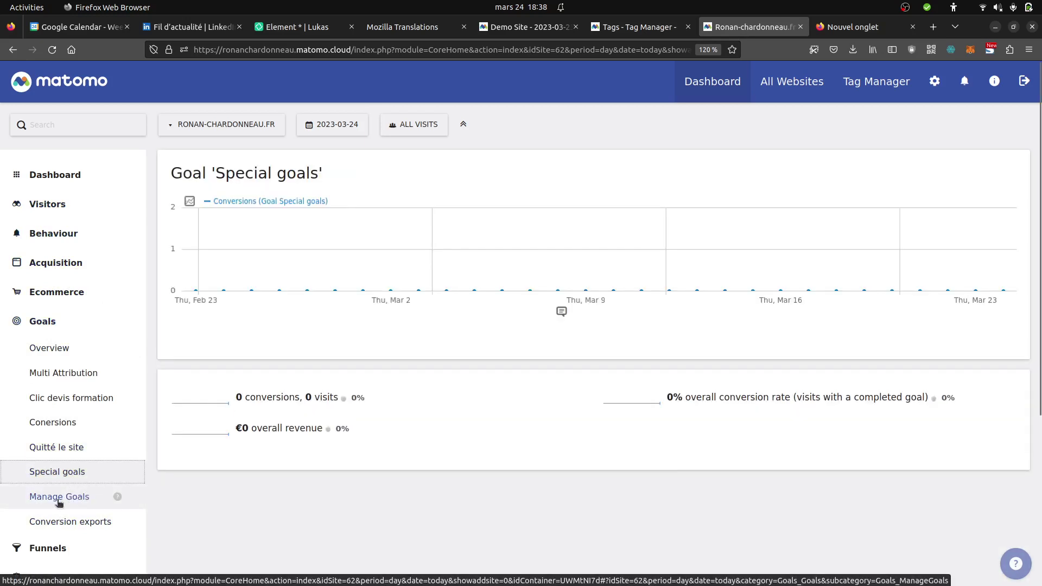
{"action": "left_click", "coordinate": [88, 495]}
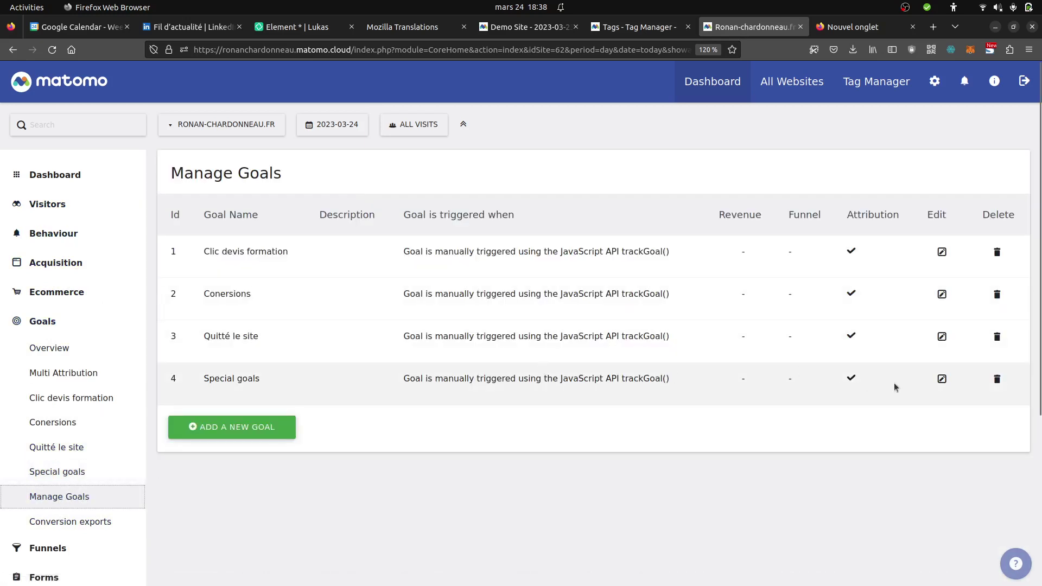
{"action": "left_click", "coordinate": [941, 379]}
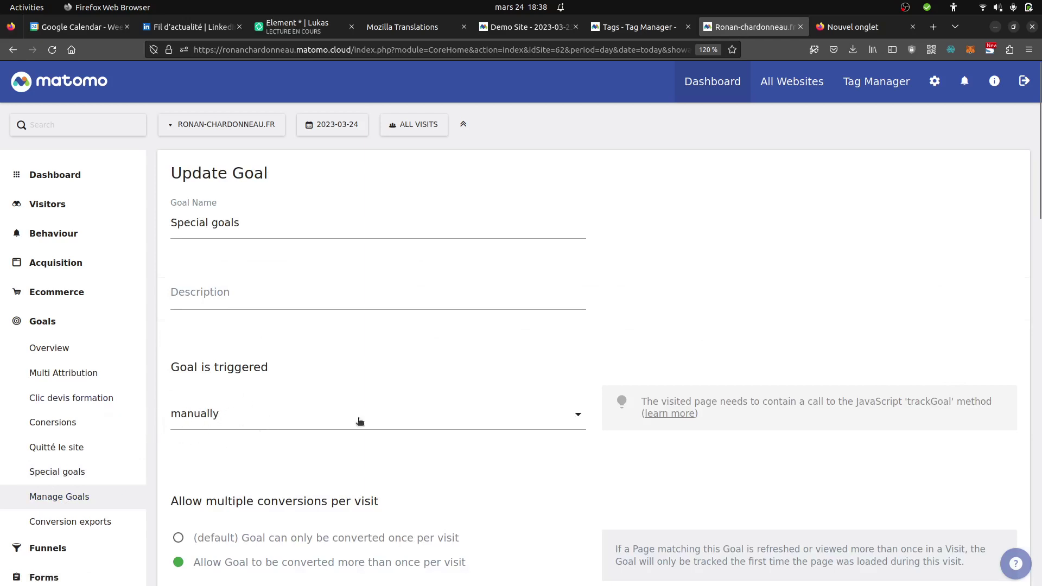
Step: Review the goal tag in Tag Manager and open its Pageview special trigger at the condition variable choices
{"action": "left_click", "coordinate": [645, 35]}
{"action": "scroll", "coordinate": [363, 410], "scroll_direction": "down", "scroll_amount": 5}
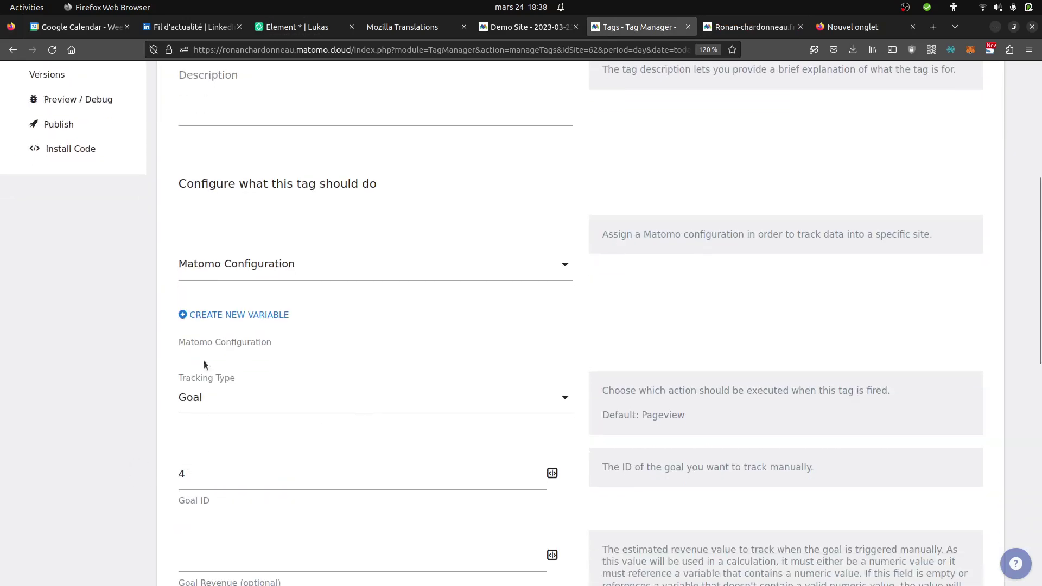
{"action": "scroll", "coordinate": [294, 469], "scroll_direction": "down", "scroll_amount": 8}
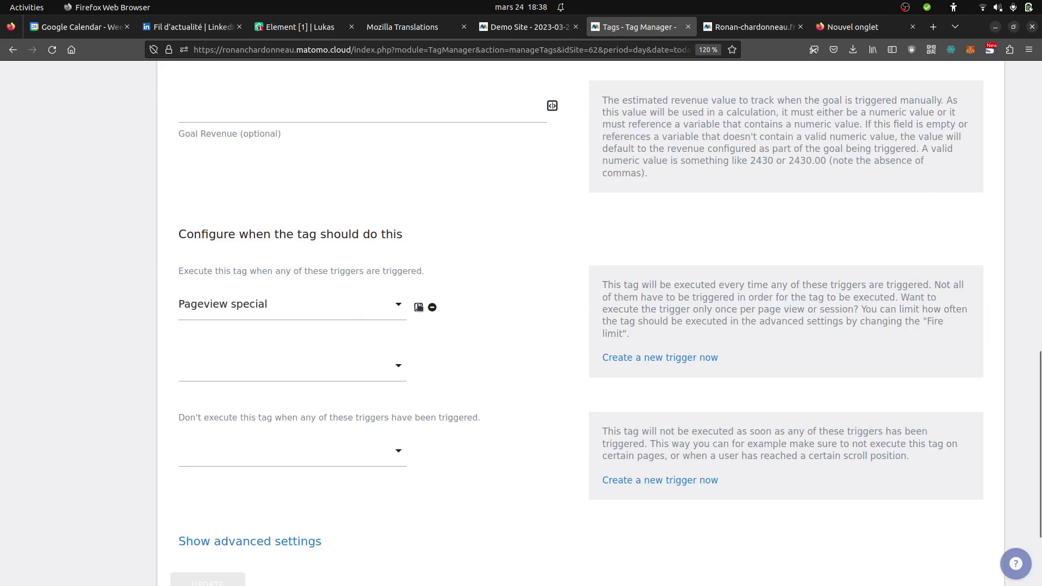
{"action": "left_click", "coordinate": [419, 307]}
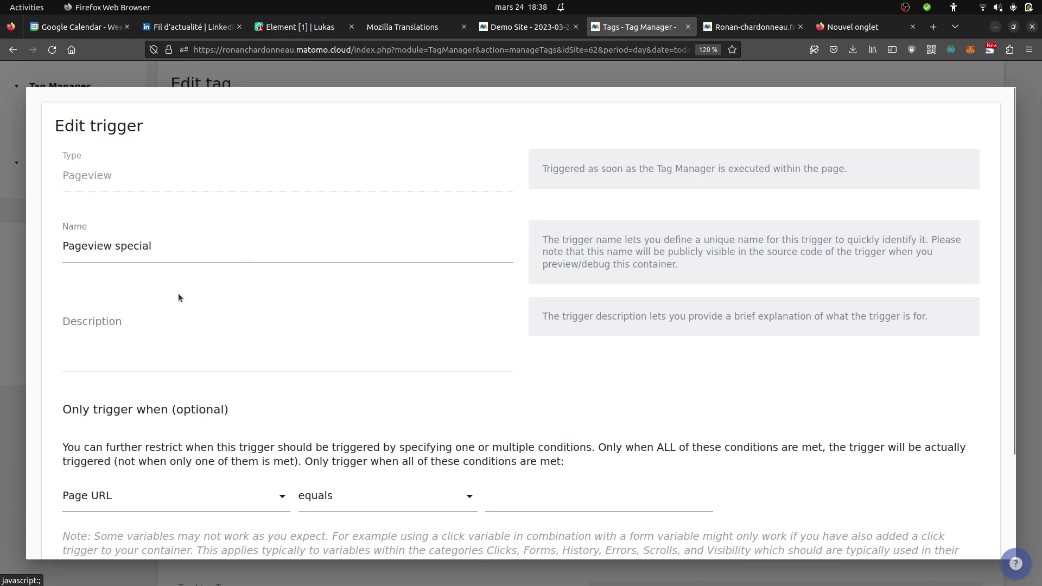
{"action": "left_click", "coordinate": [216, 498]}
{"action": "scroll", "coordinate": [225, 437], "scroll_direction": "down", "scroll_amount": 4}
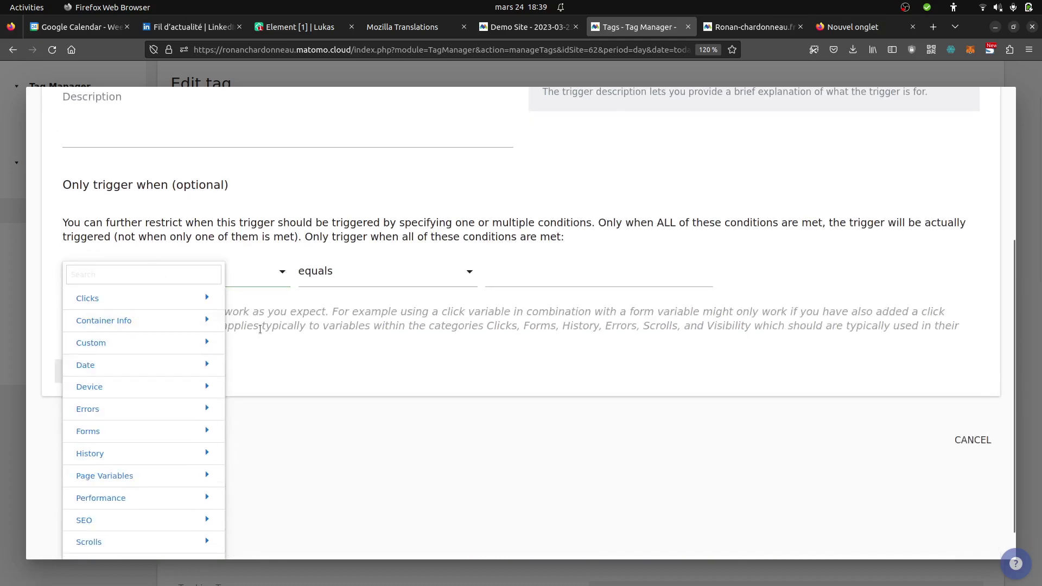
{"action": "mouse_move", "coordinate": [2, 293]}
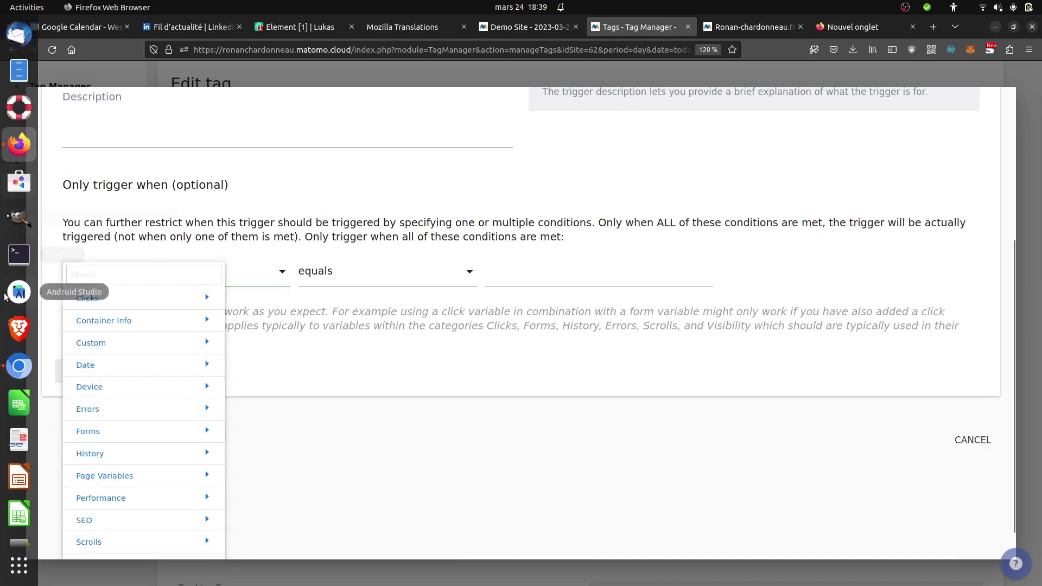
{"action": "left_click", "coordinate": [19, 366]}
{"action": "left_click", "coordinate": [1030, 63]}
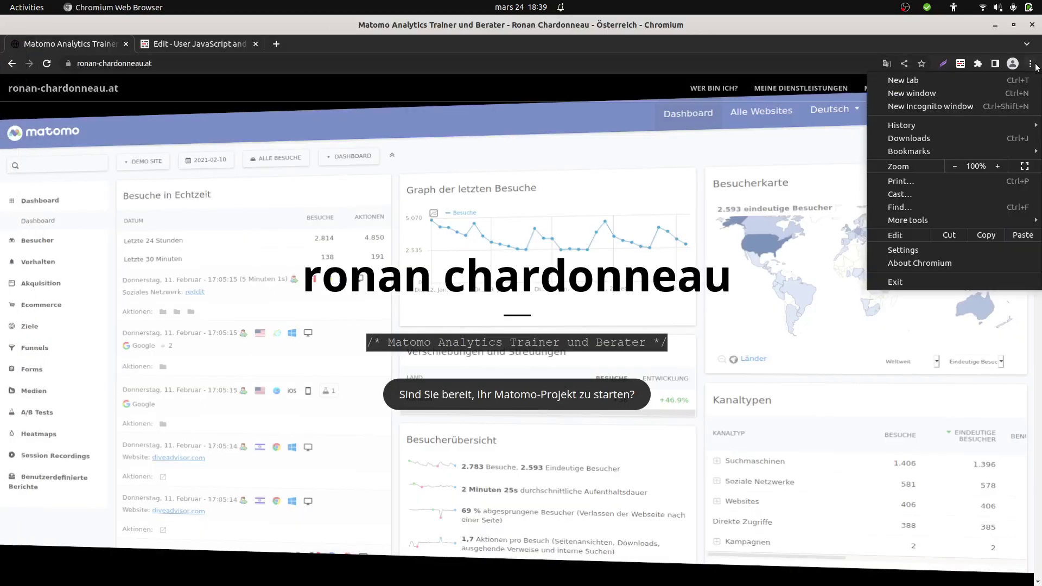
{"action": "left_click", "coordinate": [624, 209]}
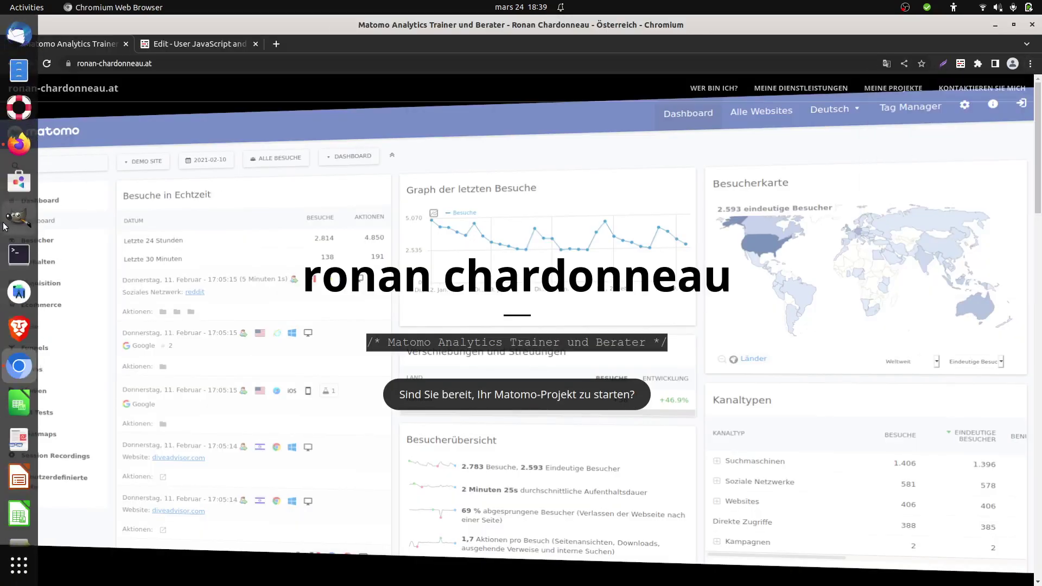
{"action": "left_click", "coordinate": [19, 144]}
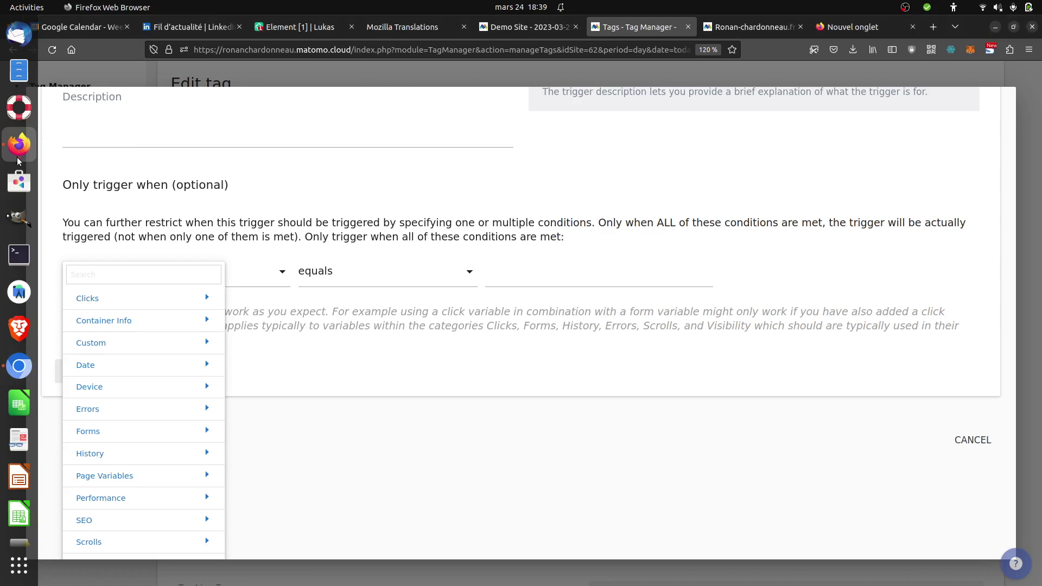
Step: Search the condition variables for "lang" and set the Pageview special trigger's condition to Browser Language
{"action": "left_click", "coordinate": [181, 277]}
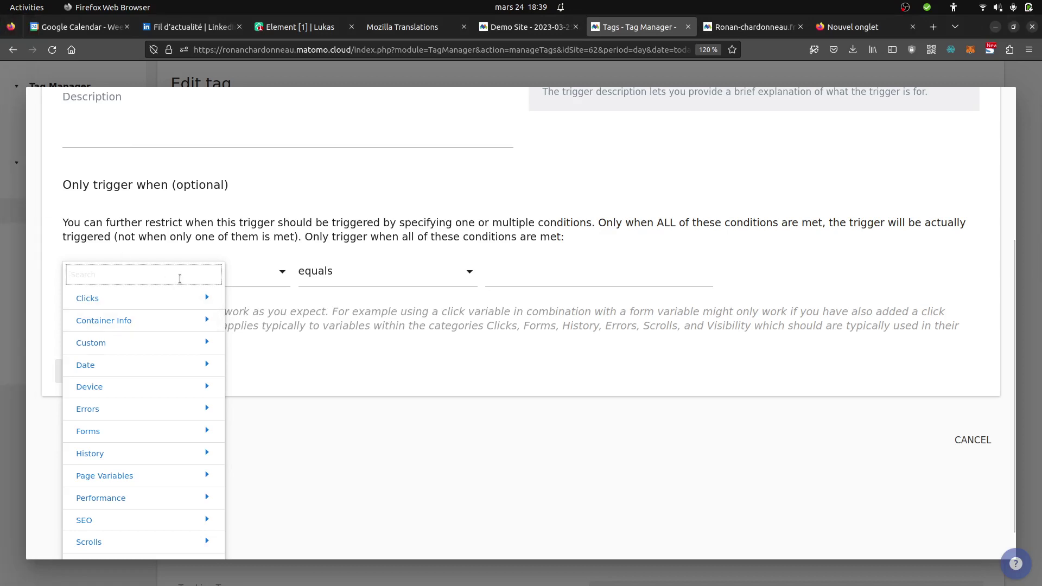
{"action": "type", "text": "lang"}
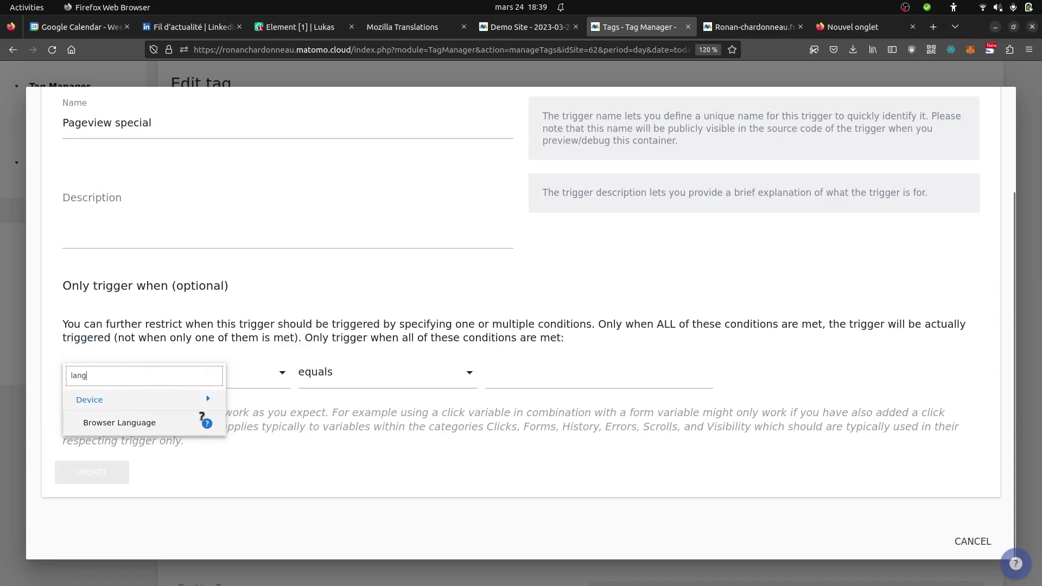
{"action": "mouse_move", "coordinate": [205, 420]}
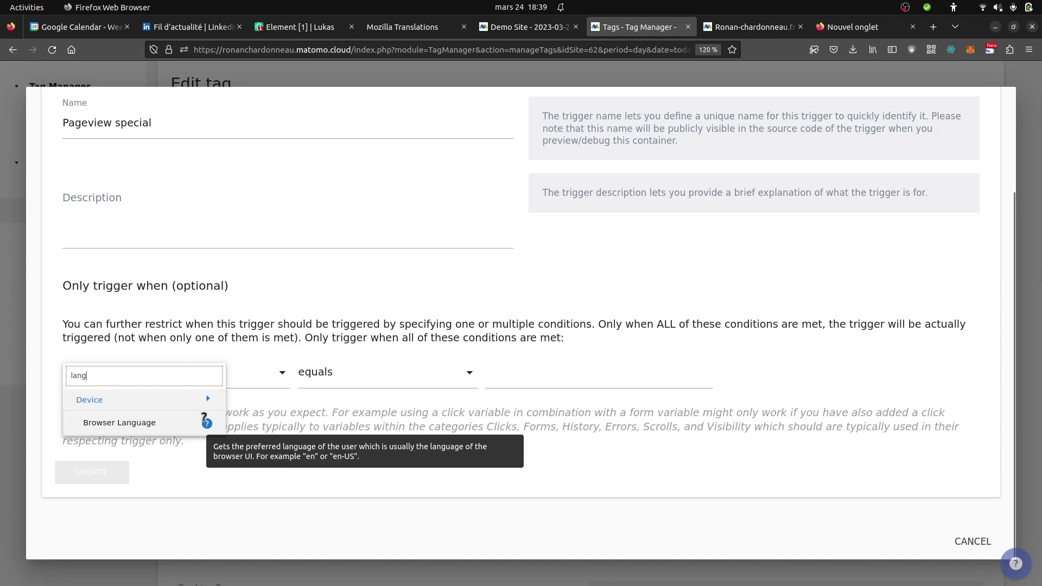
{"action": "left_click", "coordinate": [182, 424]}
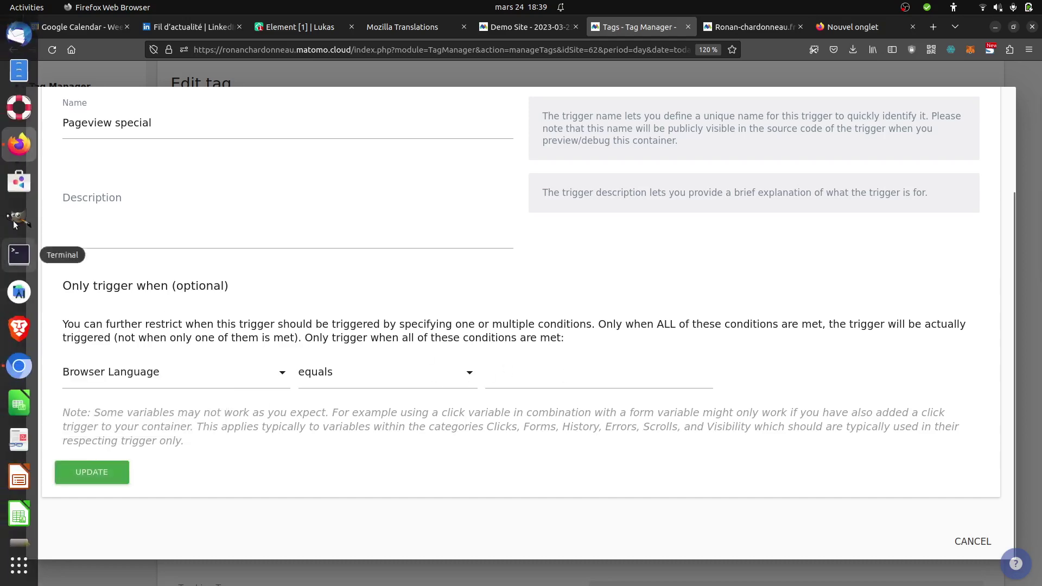
Step: Switch to Chromium, inspect the data of a Matomo pageview hit sent by the website, and return to Firefox
{"action": "left_click", "coordinate": [18, 365]}
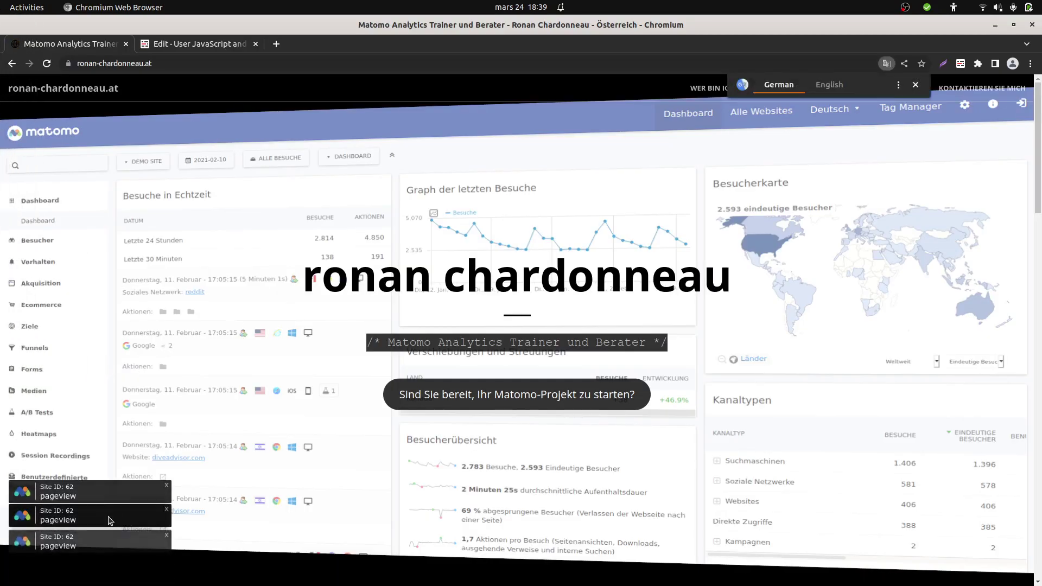
{"action": "left_click", "coordinate": [114, 493]}
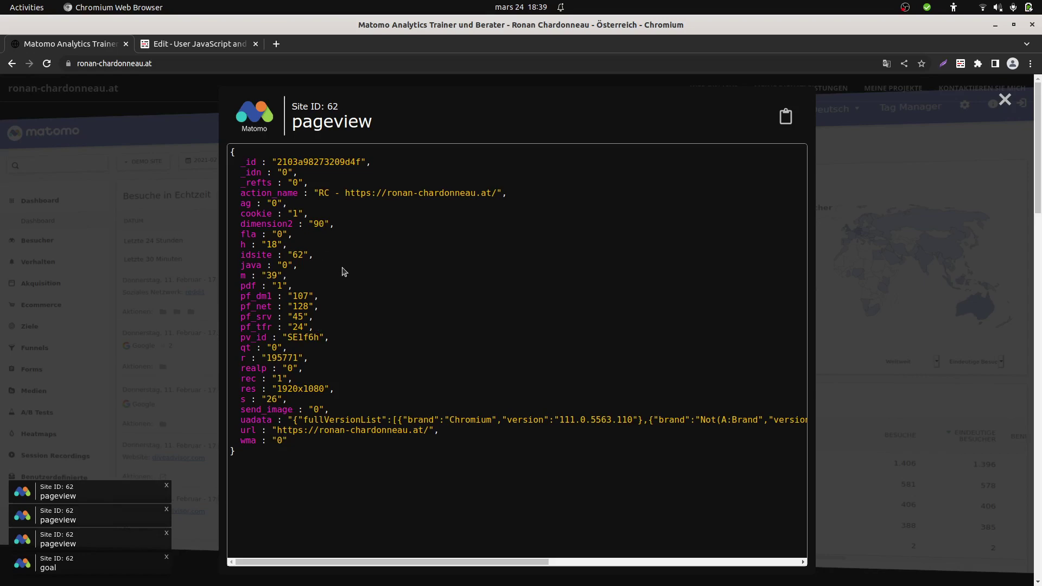
{"action": "left_click", "coordinate": [18, 145]}
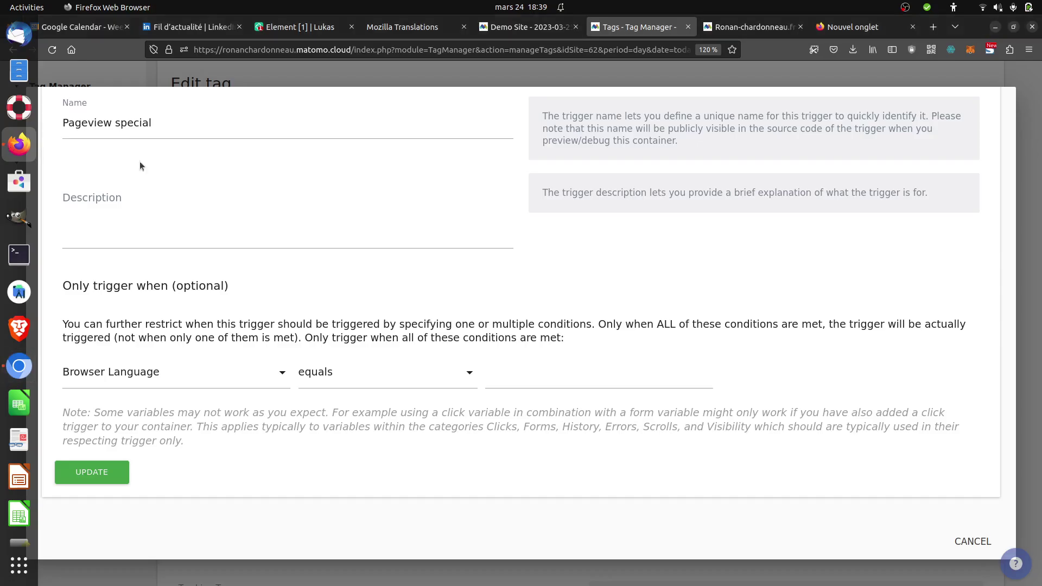
Step: Open the site's Visits Log in a new browser tab from the Matomo reports and switch to it
{"action": "left_click", "coordinate": [721, 29]}
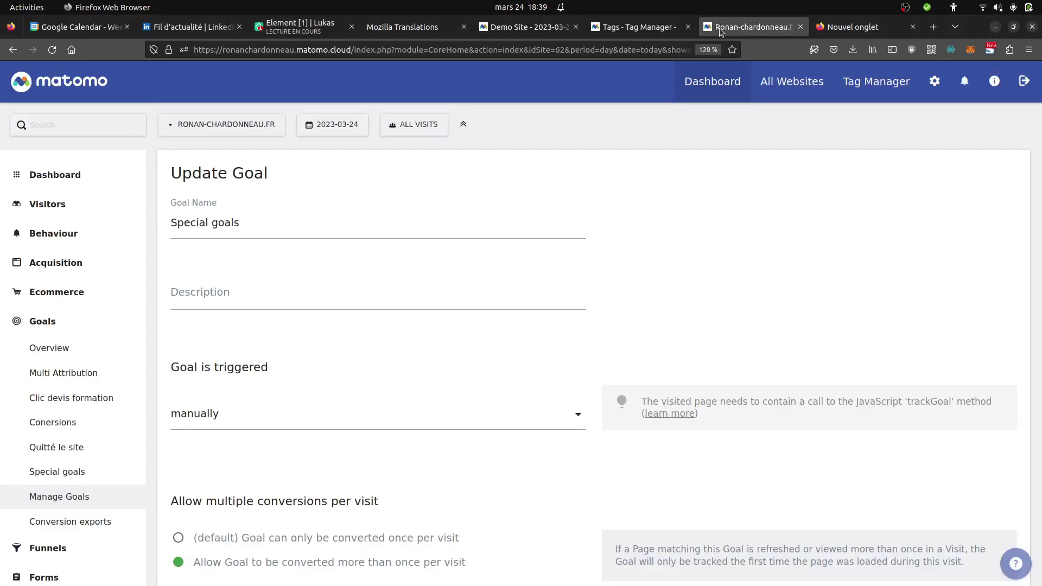
{"action": "left_click", "coordinate": [49, 204]}
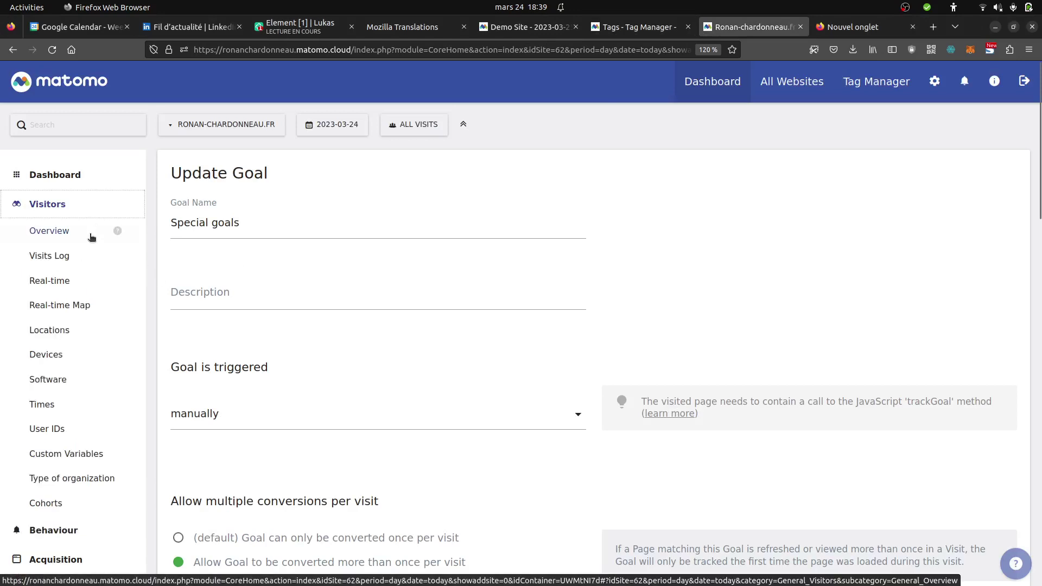
{"action": "right_click", "coordinate": [80, 257]}
{"action": "left_click", "coordinate": [96, 266]}
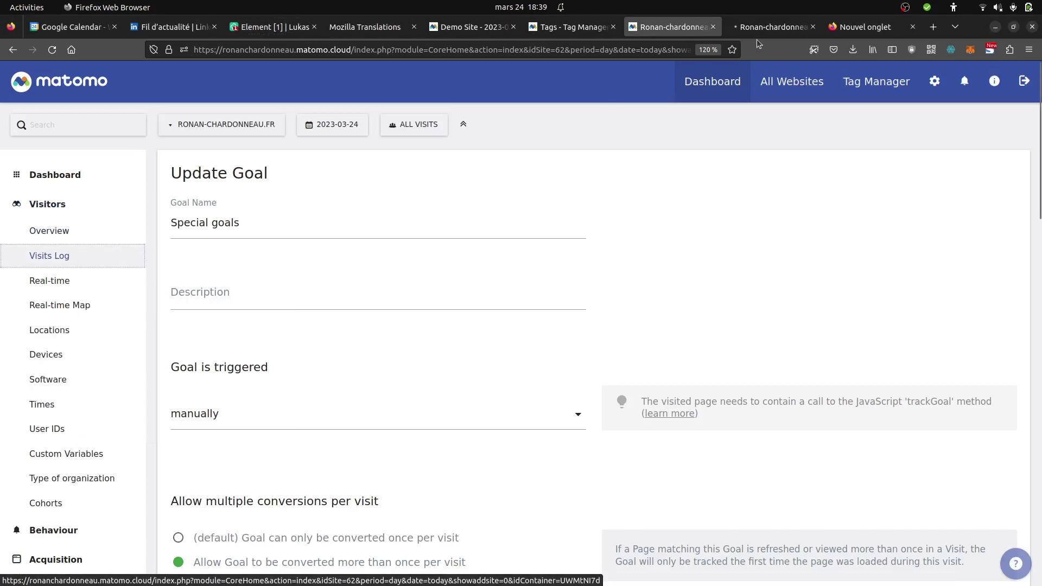
{"action": "left_click", "coordinate": [762, 33]}
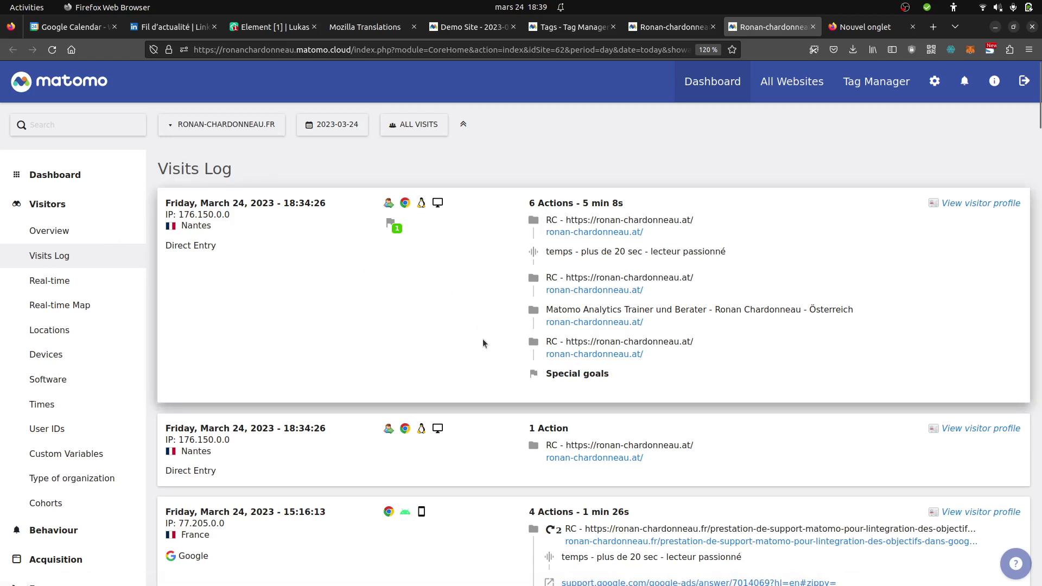
Step: Examine the page, browser and visitor details of the most recent visit and open its visitor profile
{"action": "mouse_move", "coordinate": [550, 358]}
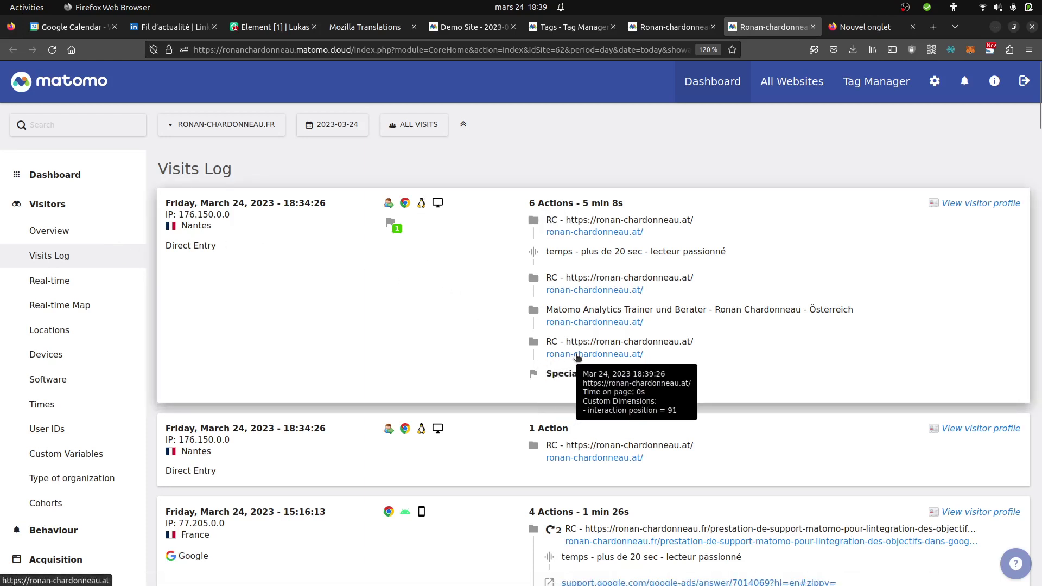
{"action": "mouse_move", "coordinate": [408, 203]}
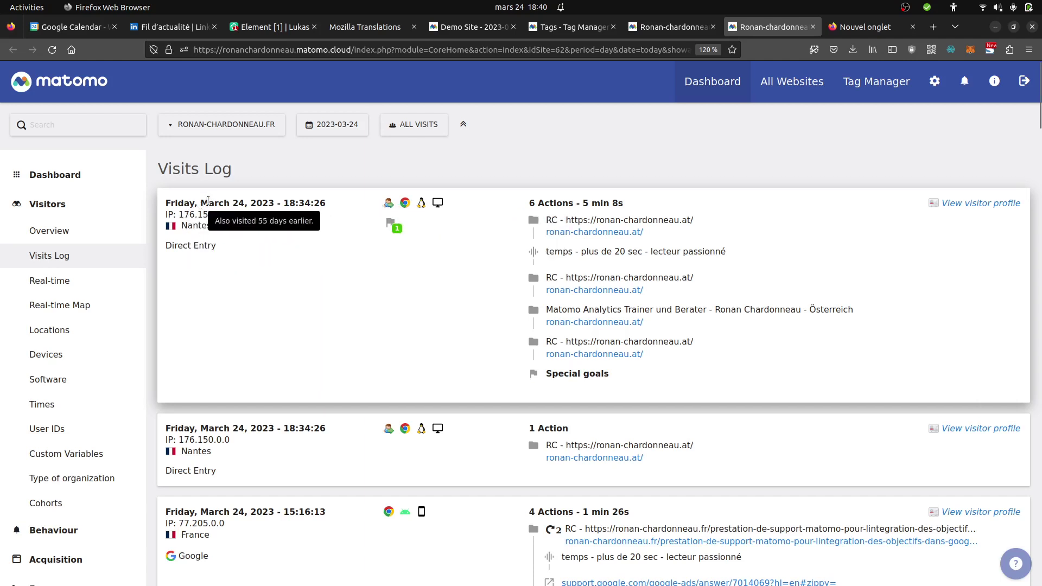
{"action": "mouse_move", "coordinate": [203, 215]}
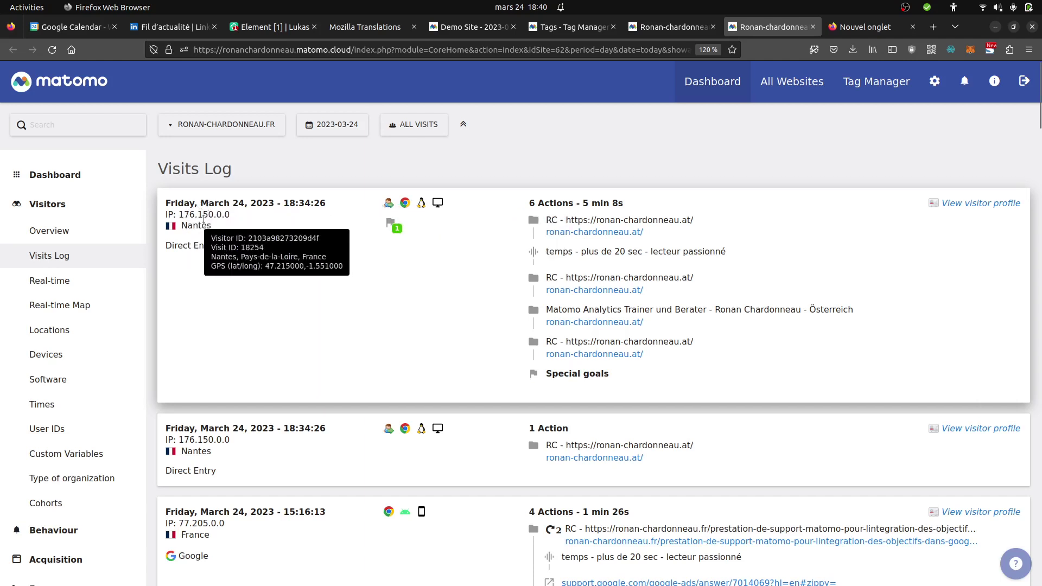
{"action": "left_click", "coordinate": [980, 204]}
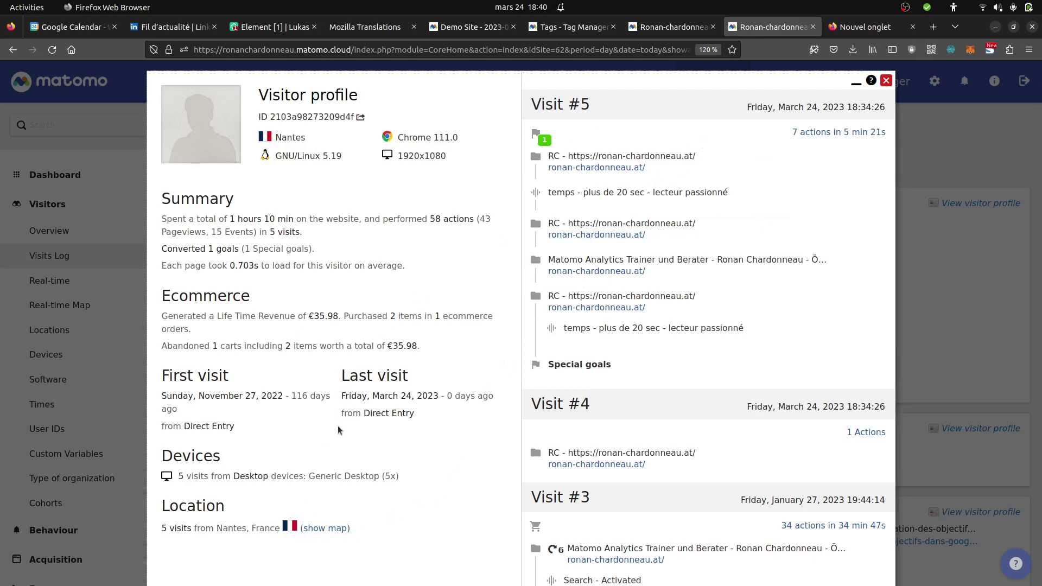
Step: Search the visitor profile for "en" to find language information, and close the profile
{"action": "key", "text": "ctrl+f"}
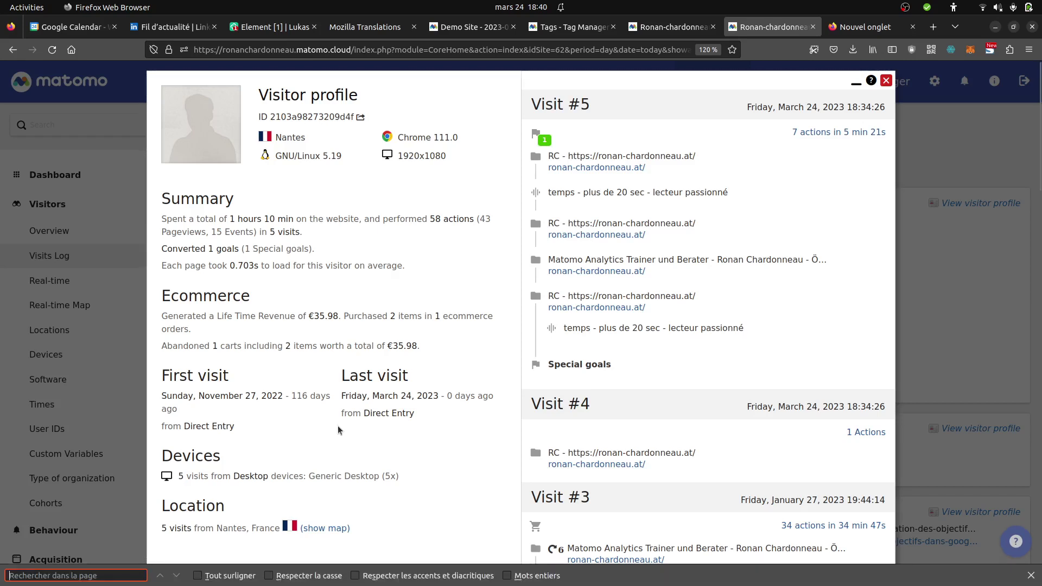
{"action": "type", "text": "en"}
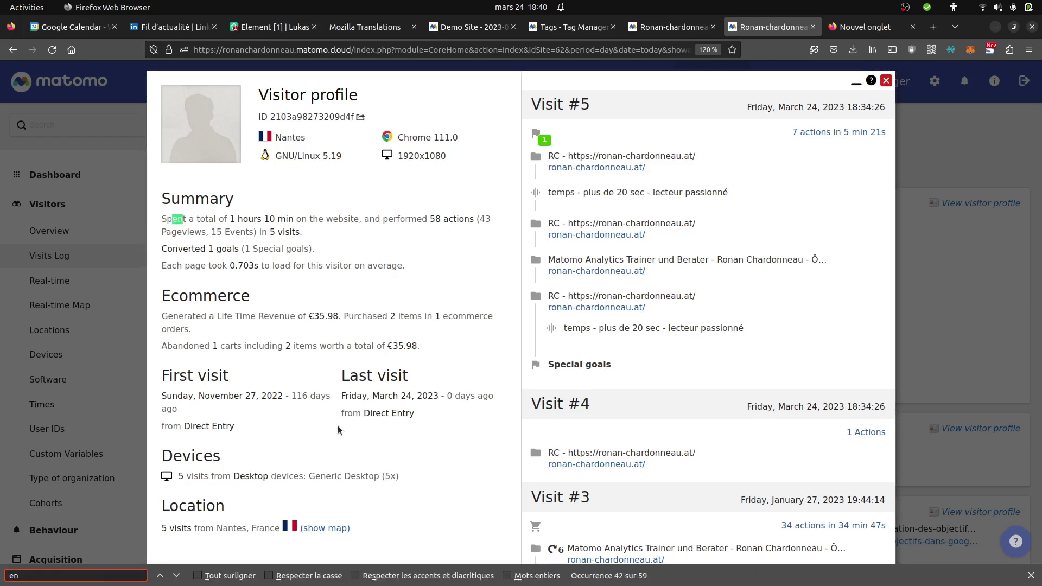
{"action": "type", "text": "g"}
{"action": "key", "text": "BackSpace"}
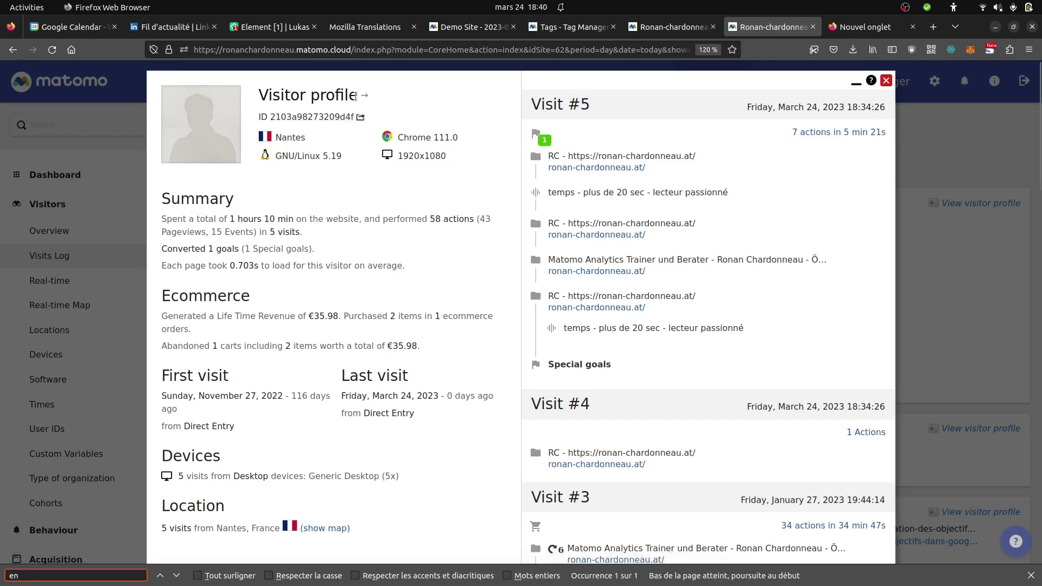
{"action": "left_click", "coordinate": [887, 81]}
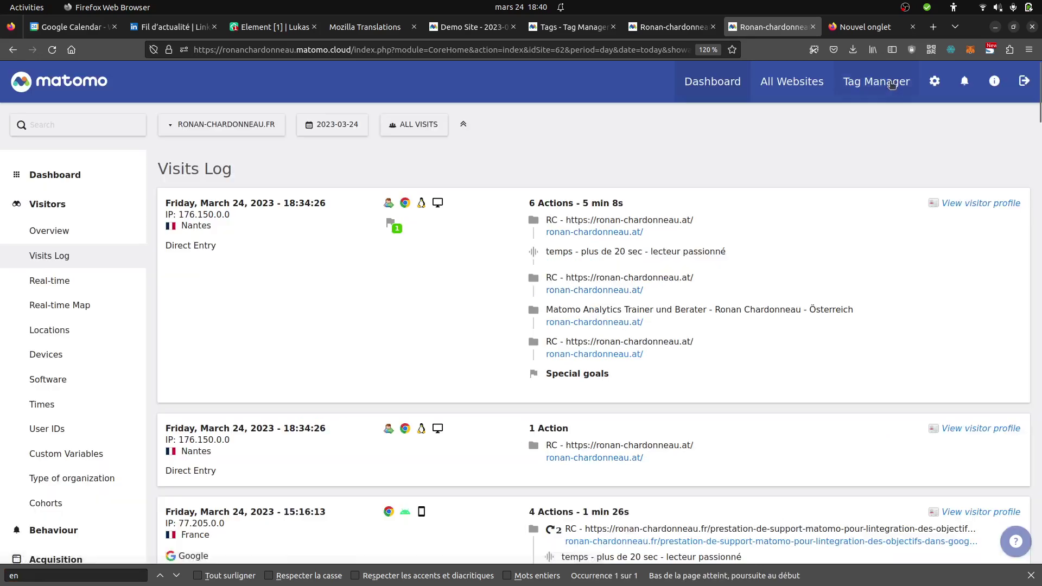
Step: Return to the Pageview special trigger in Tag Manager and set its Browser Language condition to equals "en"
{"action": "mouse_move", "coordinate": [5, 319]}
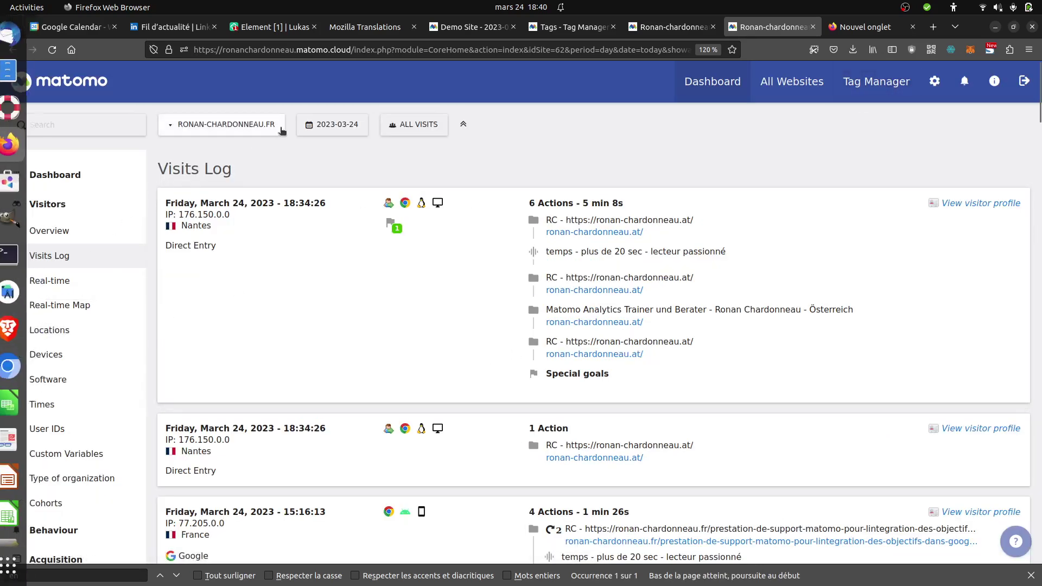
{"action": "key", "text": "ctrl+Page_Up"}
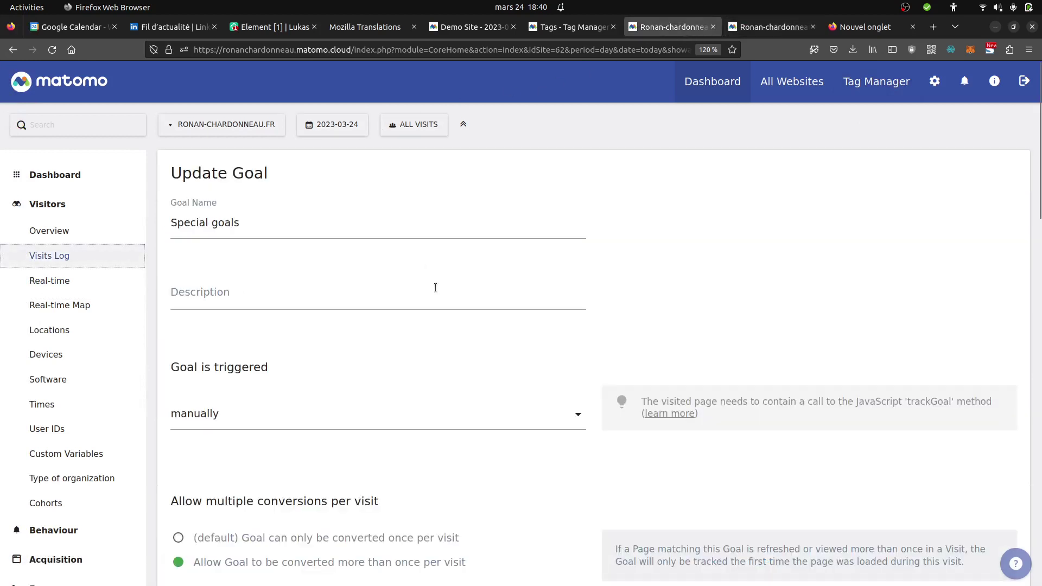
{"action": "key", "text": "ctrl+Page_Up"}
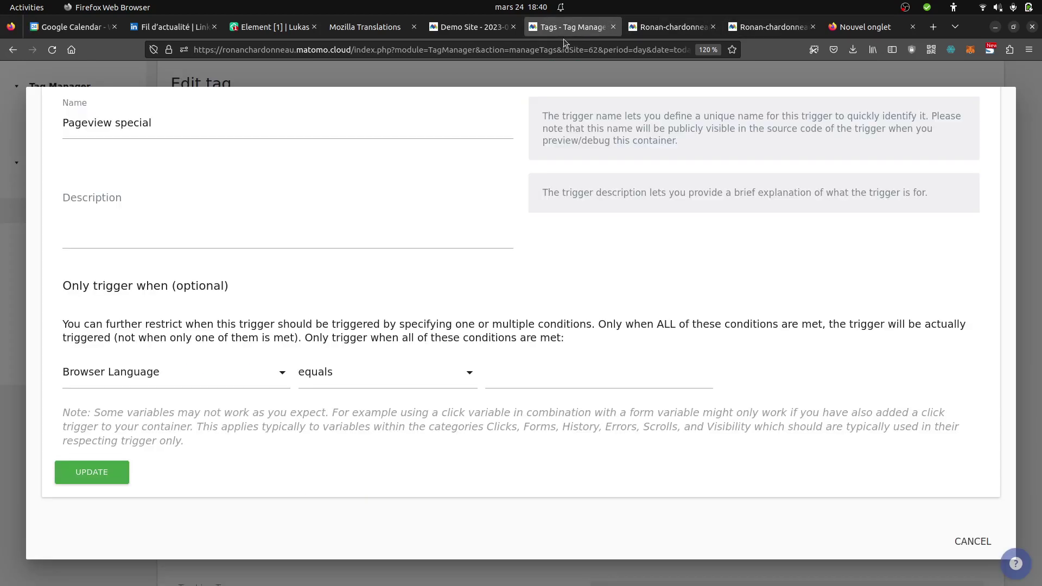
{"action": "left_click", "coordinate": [507, 380]}
{"action": "type", "text": "en"}
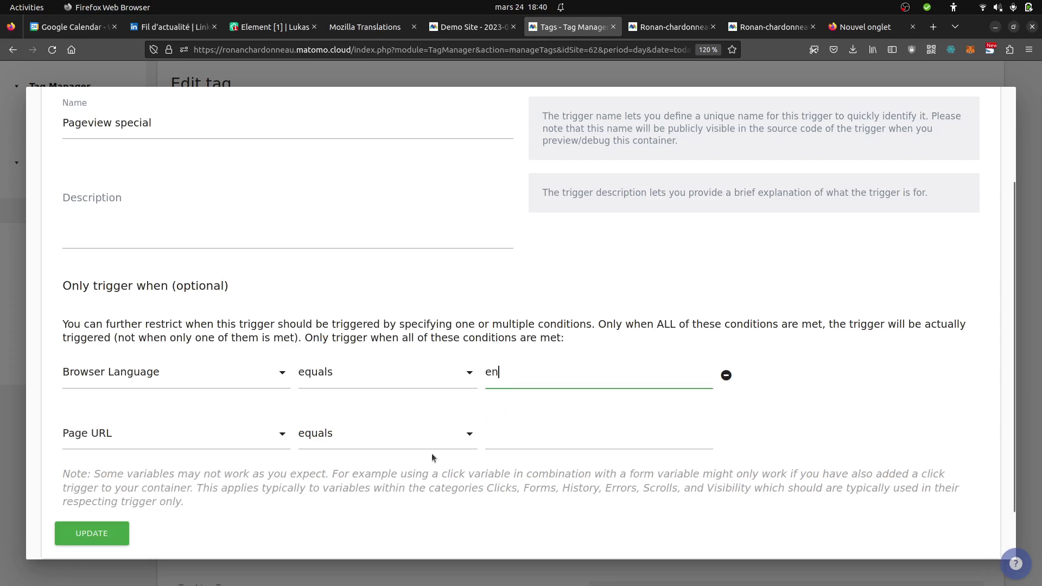
Step: Add a second trigger condition requiring the Date variable Weekday to equal "friday", and update the trigger
{"action": "left_click", "coordinate": [217, 441]}
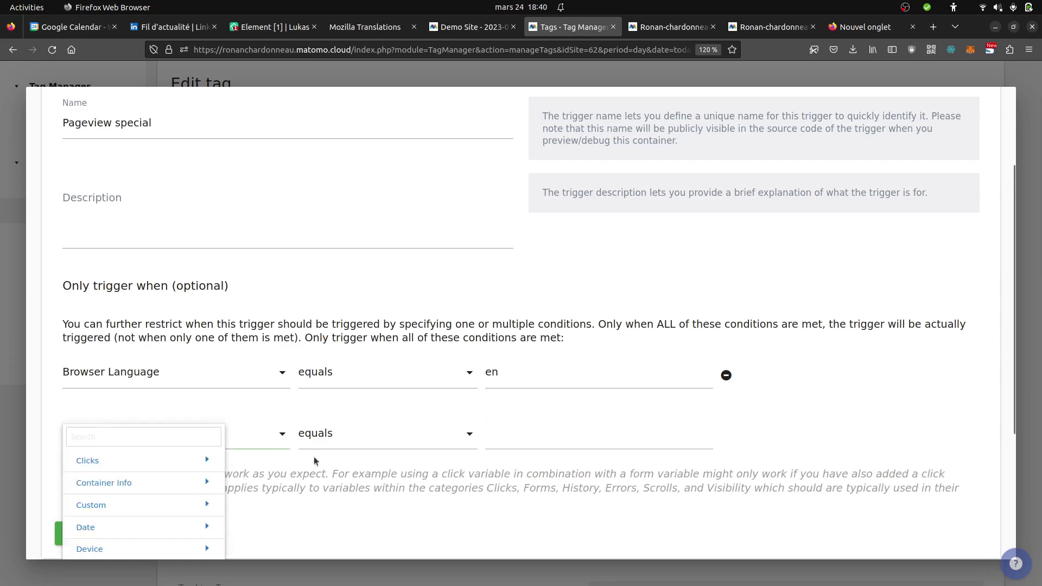
{"action": "scroll", "coordinate": [195, 444], "scroll_direction": "down", "scroll_amount": 3}
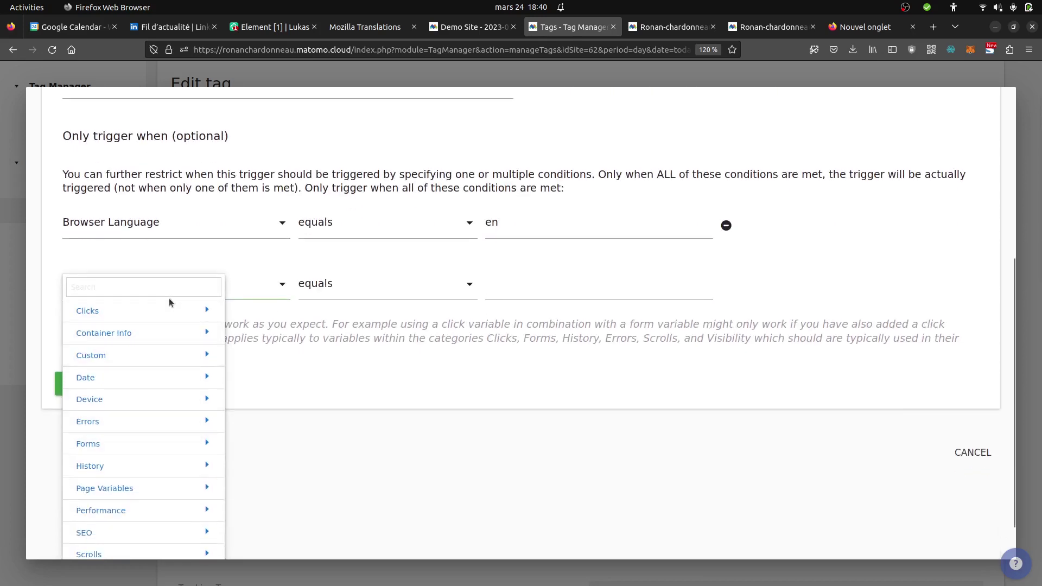
{"action": "left_click", "coordinate": [161, 380]}
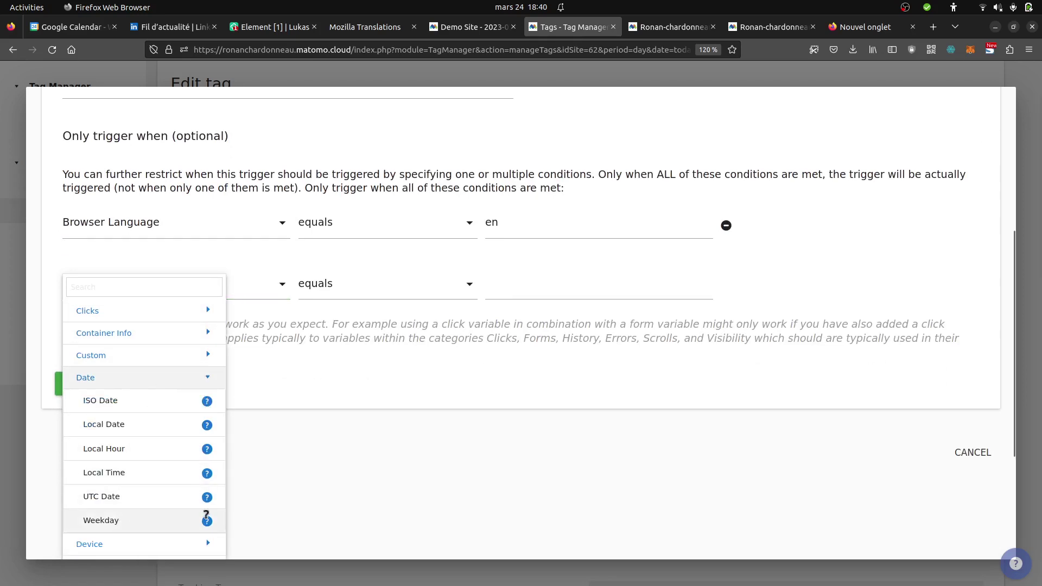
{"action": "mouse_move", "coordinate": [206, 516]}
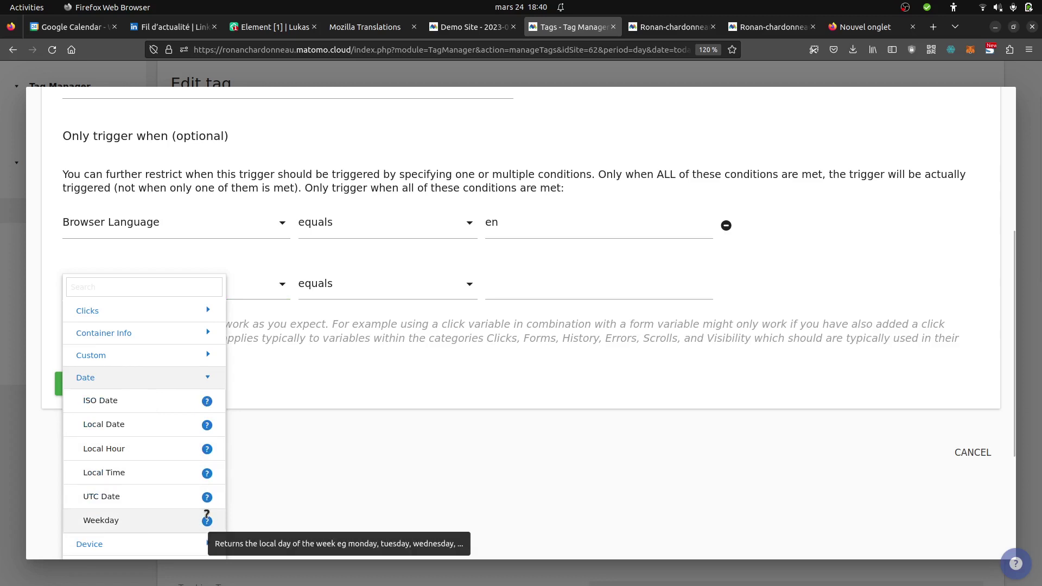
{"action": "left_click", "coordinate": [175, 522]}
{"action": "left_click", "coordinate": [490, 370]}
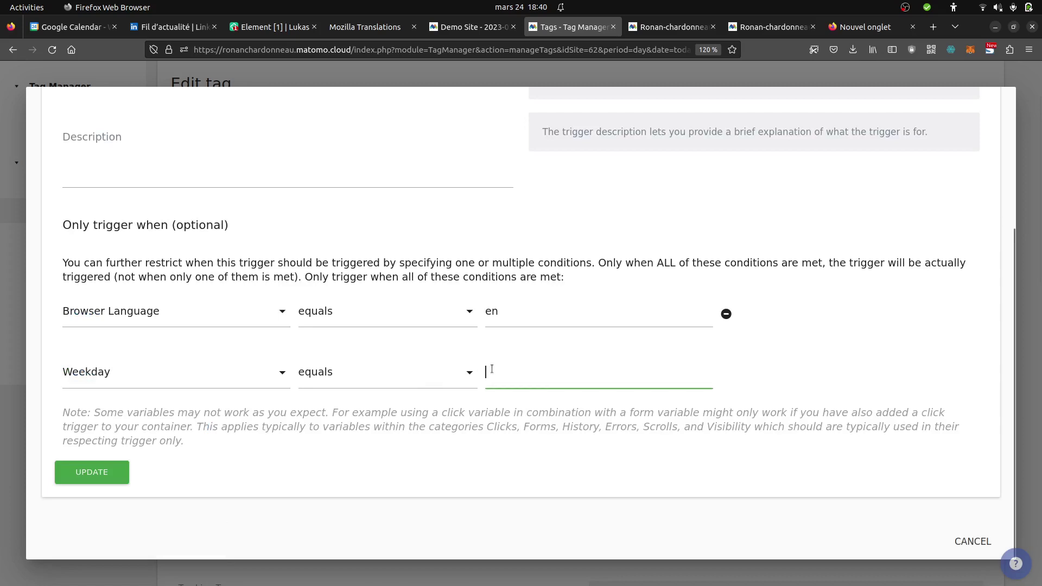
{"action": "type", "text": "friday"}
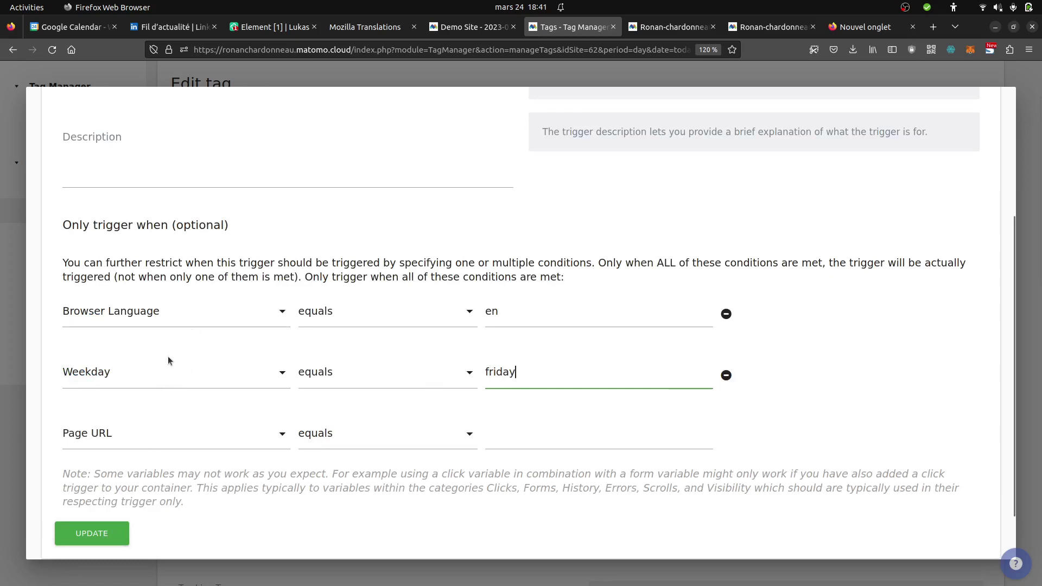
{"action": "scroll", "coordinate": [170, 353], "scroll_direction": "up", "scroll_amount": 2}
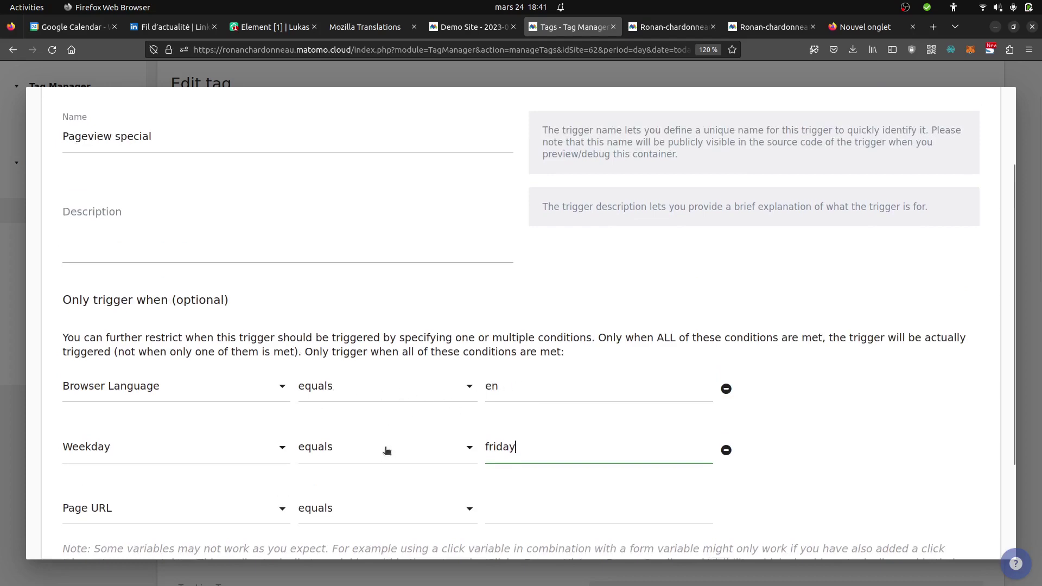
{"action": "scroll", "coordinate": [187, 456], "scroll_direction": "down", "scroll_amount": 4}
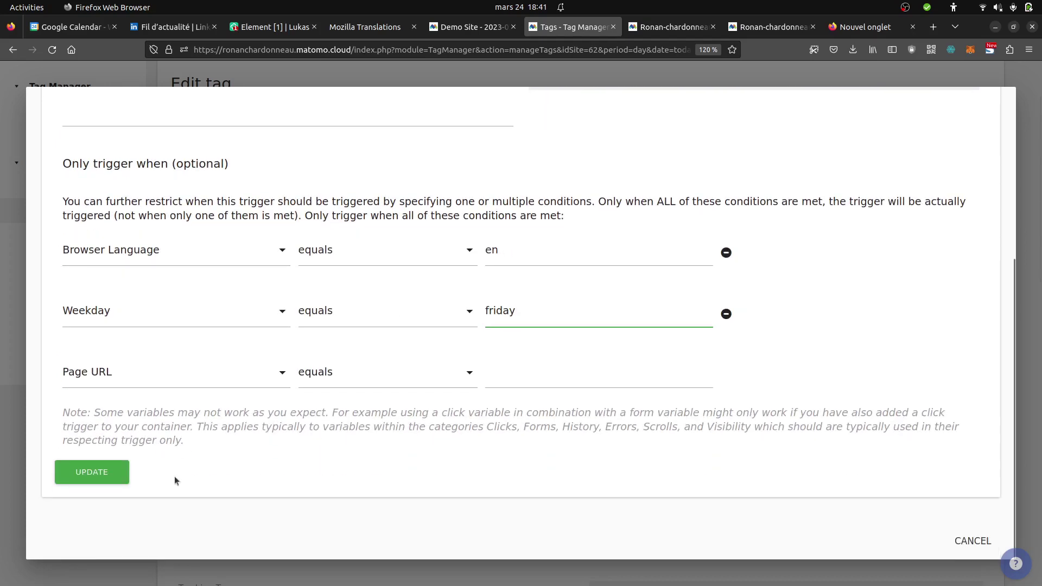
{"action": "left_click", "coordinate": [119, 477]}
Step: Open the Pageview special trigger from the container's trigger list and review its conditions
{"action": "scroll", "coordinate": [437, 395], "scroll_direction": "down", "scroll_amount": 12}
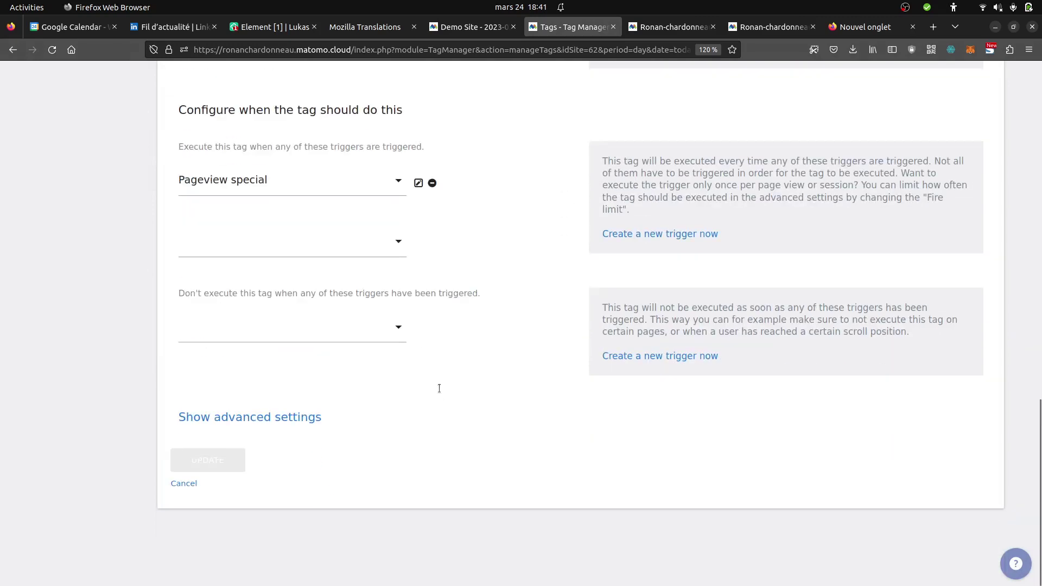
{"action": "scroll", "coordinate": [242, 450], "scroll_direction": "up", "scroll_amount": 12}
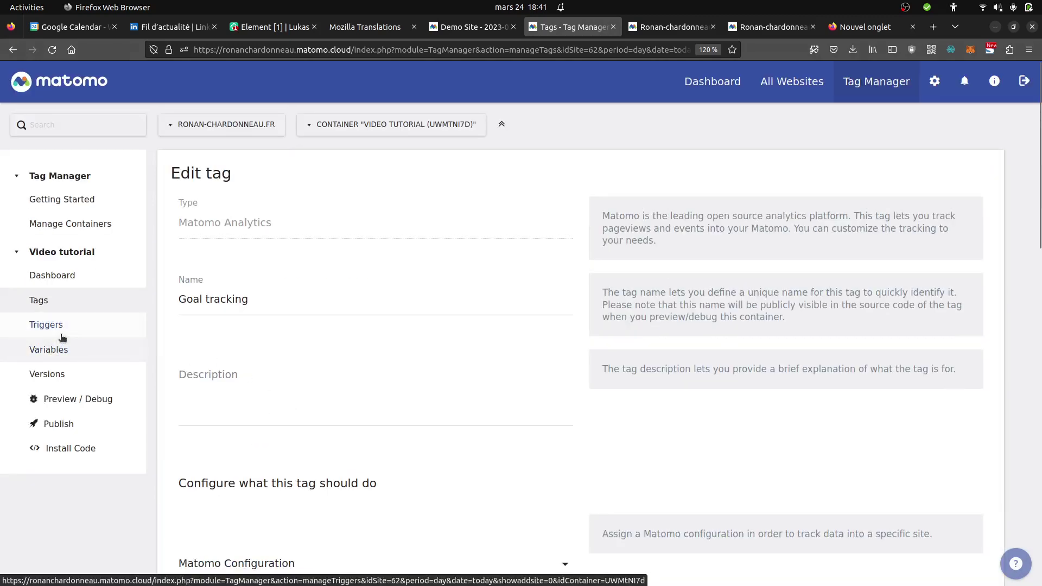
{"action": "left_click", "coordinate": [64, 330]}
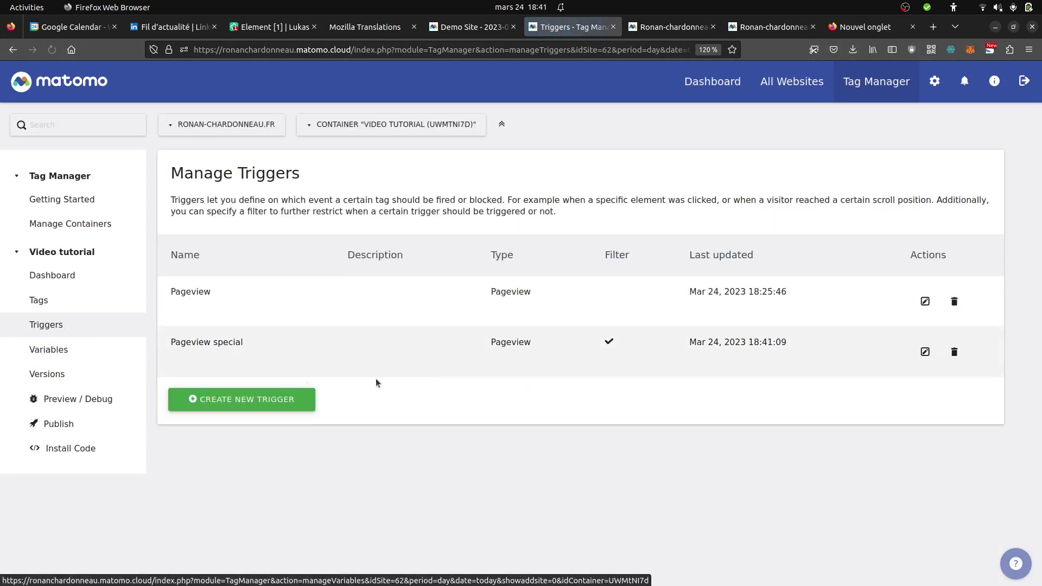
{"action": "left_click", "coordinate": [925, 353]}
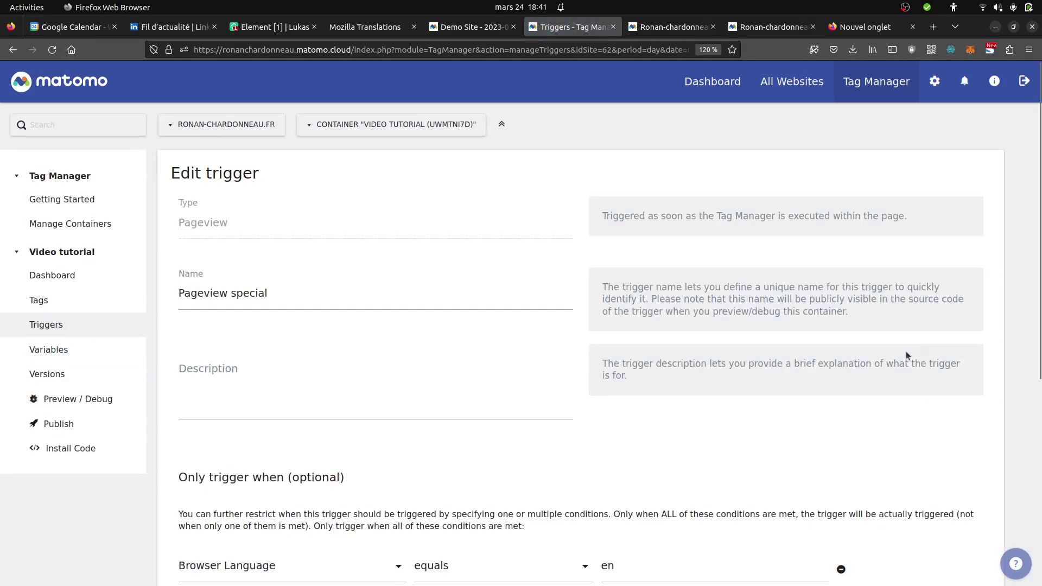
{"action": "scroll", "coordinate": [728, 368], "scroll_direction": "down", "scroll_amount": 5}
{"action": "scroll", "coordinate": [707, 375], "scroll_direction": "up", "scroll_amount": 5}
Step: Create a new version of the container and publish it to the Live environment
{"action": "left_click", "coordinate": [54, 424]}
{"action": "scroll", "coordinate": [180, 438], "scroll_direction": "down", "scroll_amount": 5}
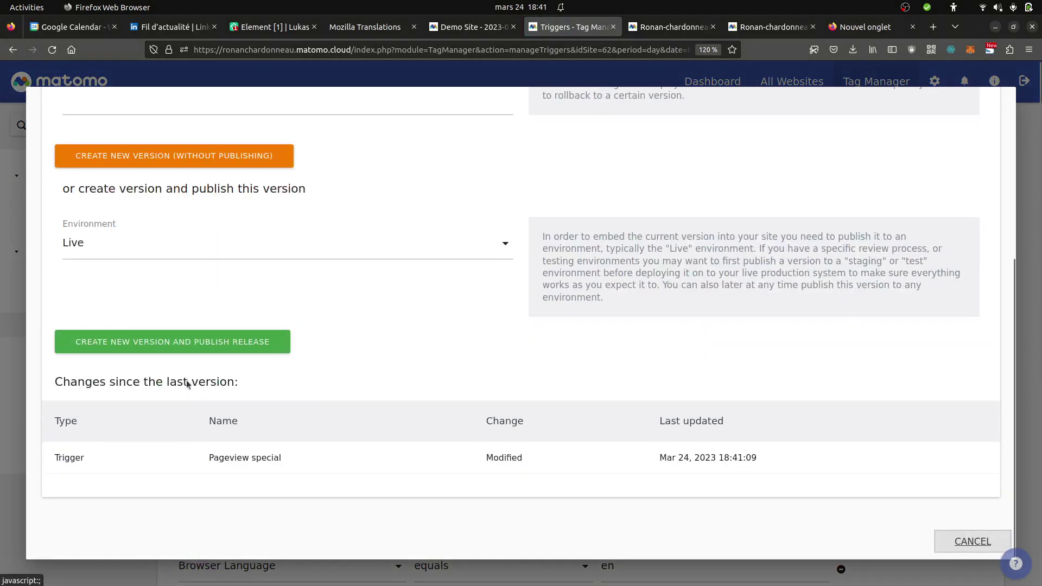
{"action": "left_click", "coordinate": [200, 342]}
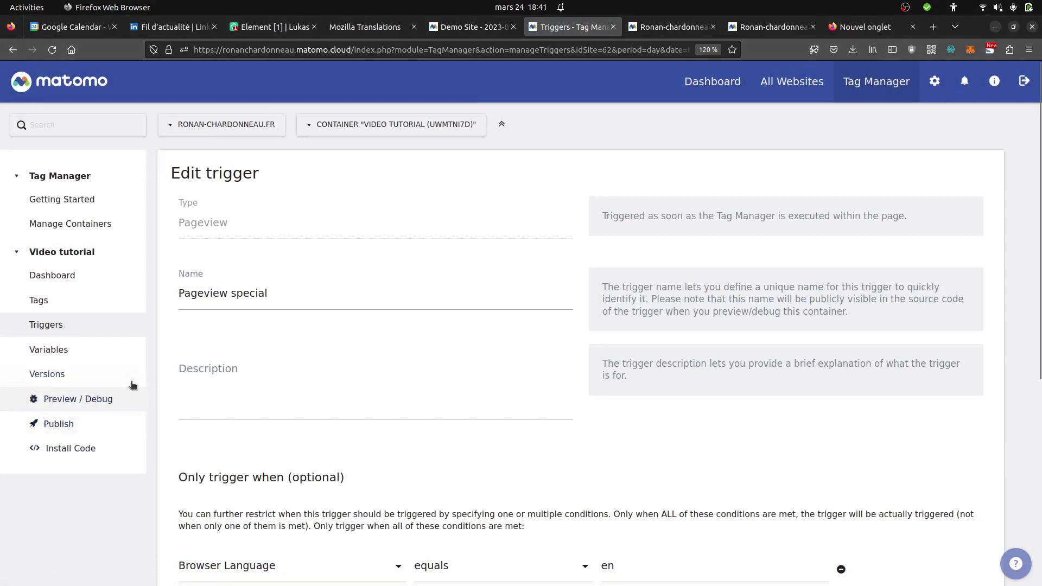
Step: Switch to Chromium, close the pageview hit details, and reload the website
{"action": "mouse_move", "coordinate": [1, 340]}
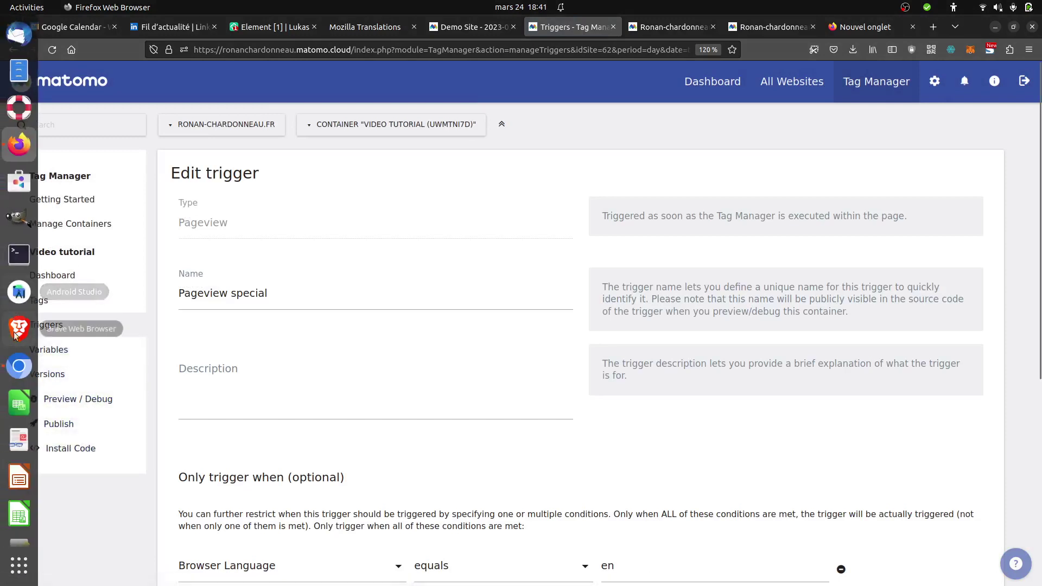
{"action": "left_click", "coordinate": [5, 367]}
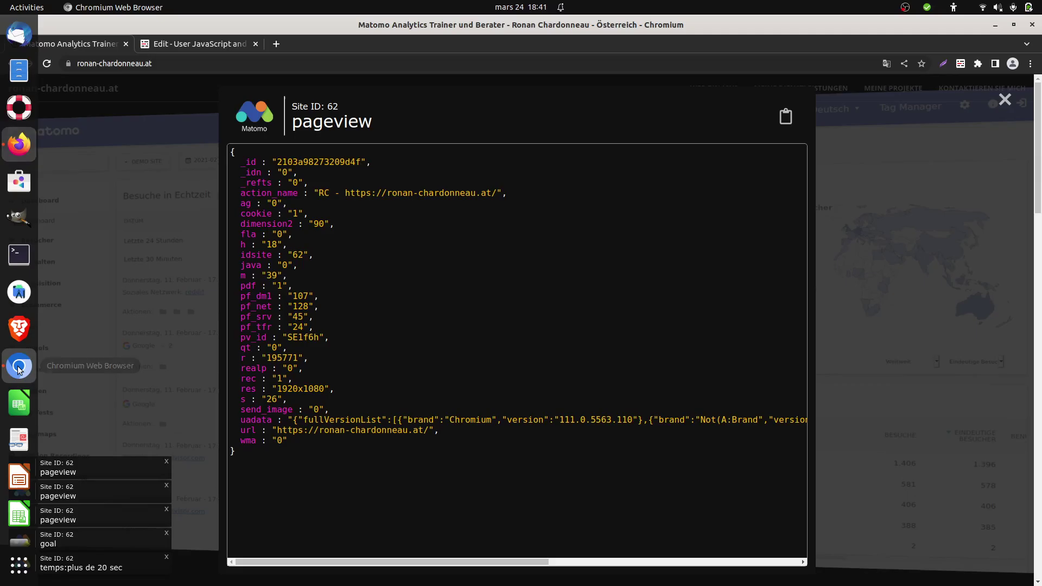
{"action": "left_click", "coordinate": [856, 158]}
{"action": "key", "text": "F5"}
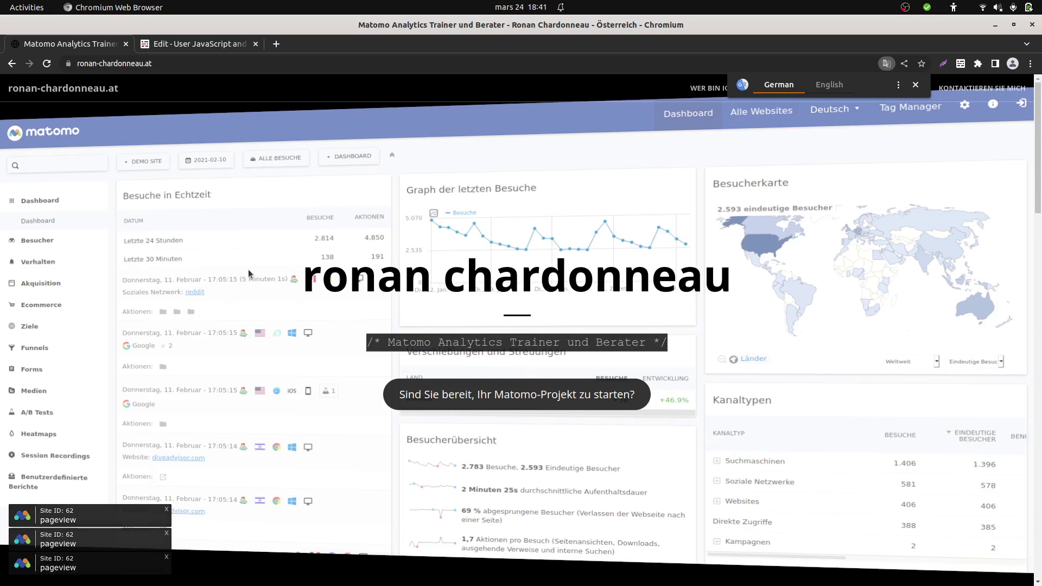
Step: Open the developer tools' network log for the website and reload the page to record its requests
{"action": "right_click", "coordinate": [232, 373]}
{"action": "left_click", "coordinate": [263, 522]}
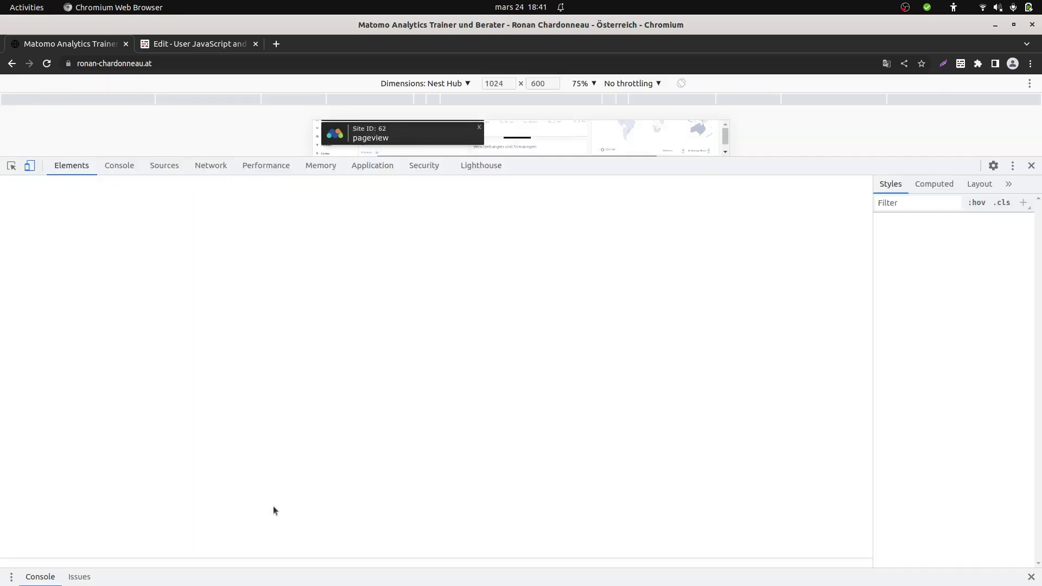
{"action": "left_click", "coordinate": [211, 165]}
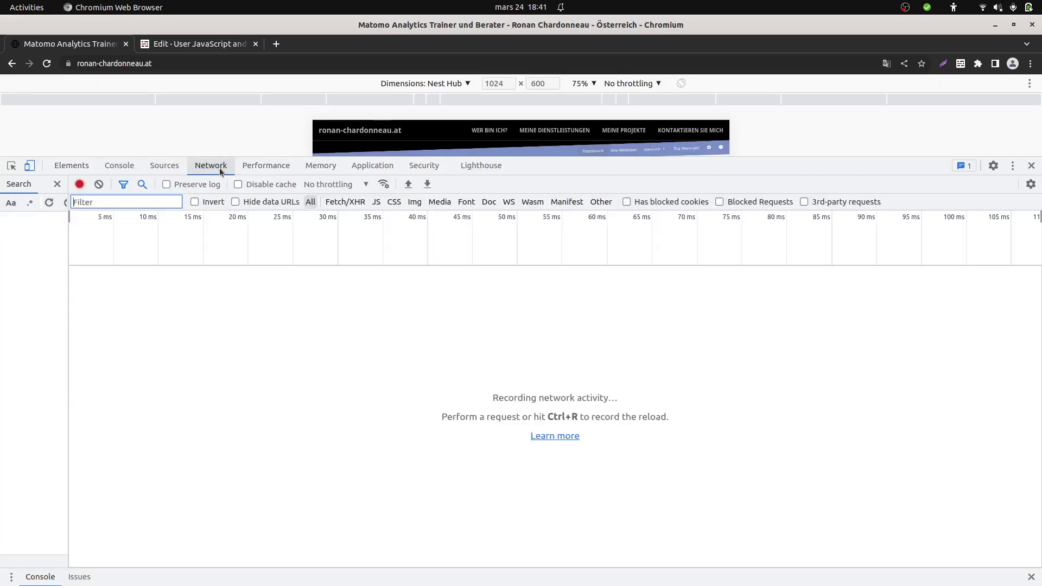
{"action": "key", "text": "ctrl+r"}
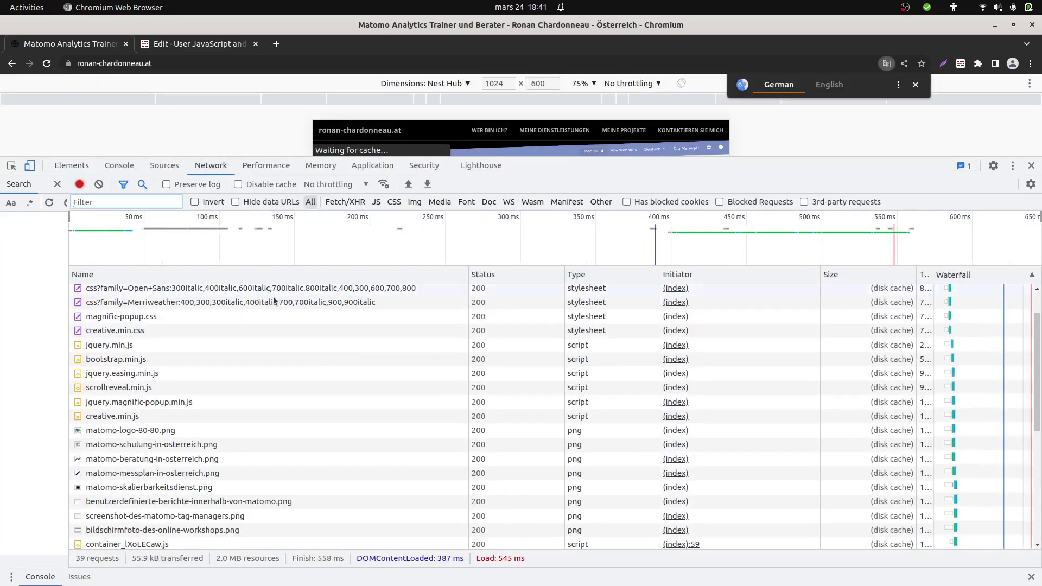
Step: Examine the headers, response and payload of the Merriweather font stylesheet request for browser language information
{"action": "left_click", "coordinate": [280, 304]}
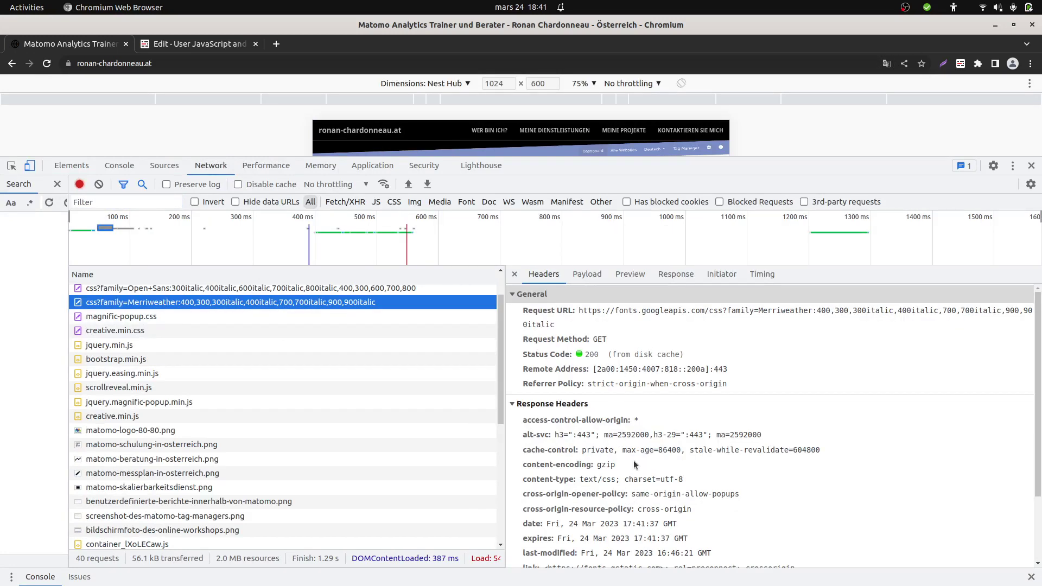
{"action": "scroll", "coordinate": [635, 466], "scroll_direction": "down", "scroll_amount": 3}
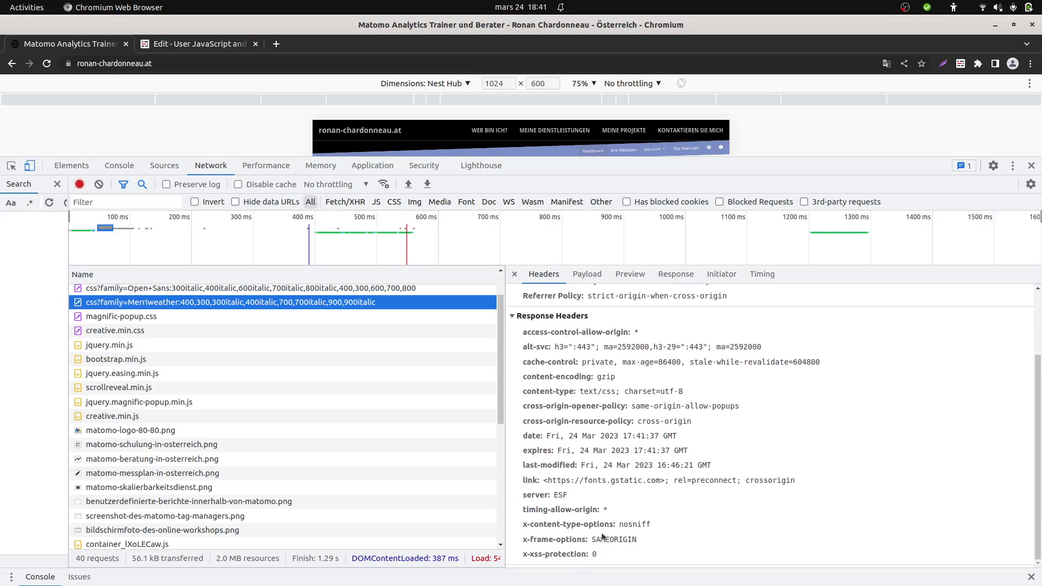
{"action": "scroll", "coordinate": [607, 466], "scroll_direction": "up", "scroll_amount": 3}
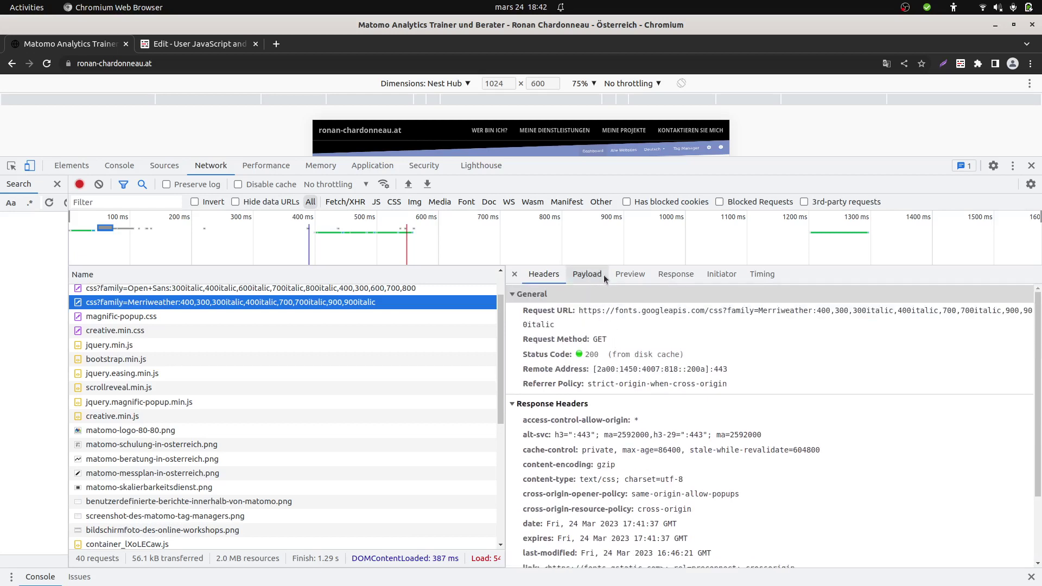
{"action": "left_click", "coordinate": [681, 279]}
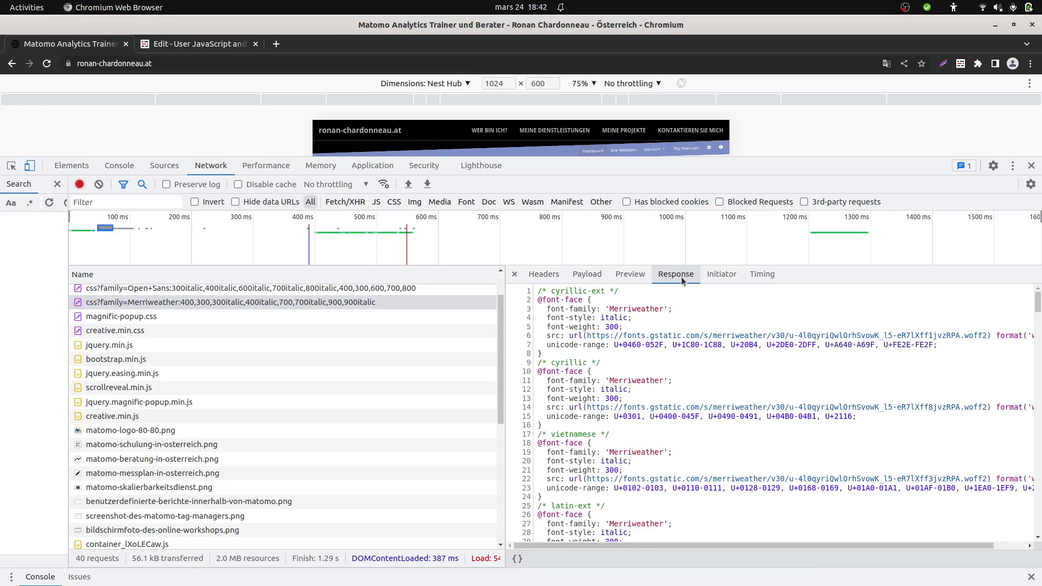
{"action": "left_click", "coordinate": [587, 275]}
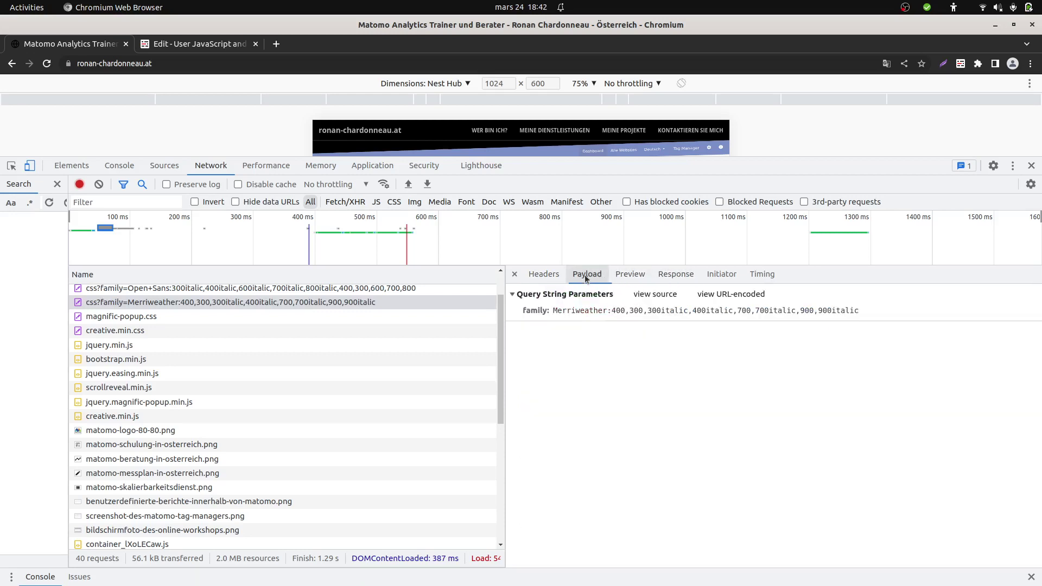
{"action": "left_click", "coordinate": [546, 278]}
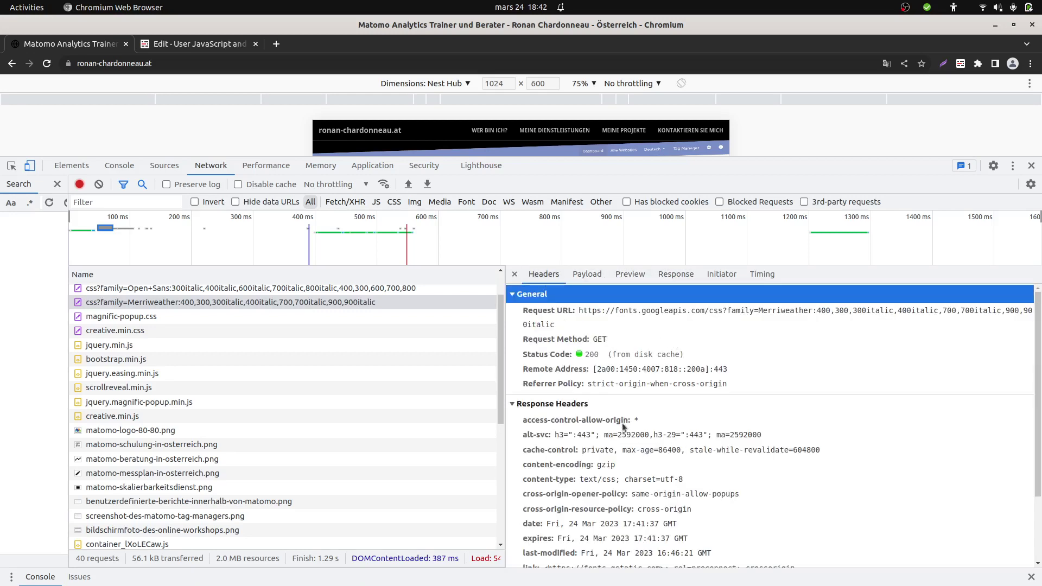
{"action": "scroll", "coordinate": [625, 427], "scroll_direction": "down", "scroll_amount": 3}
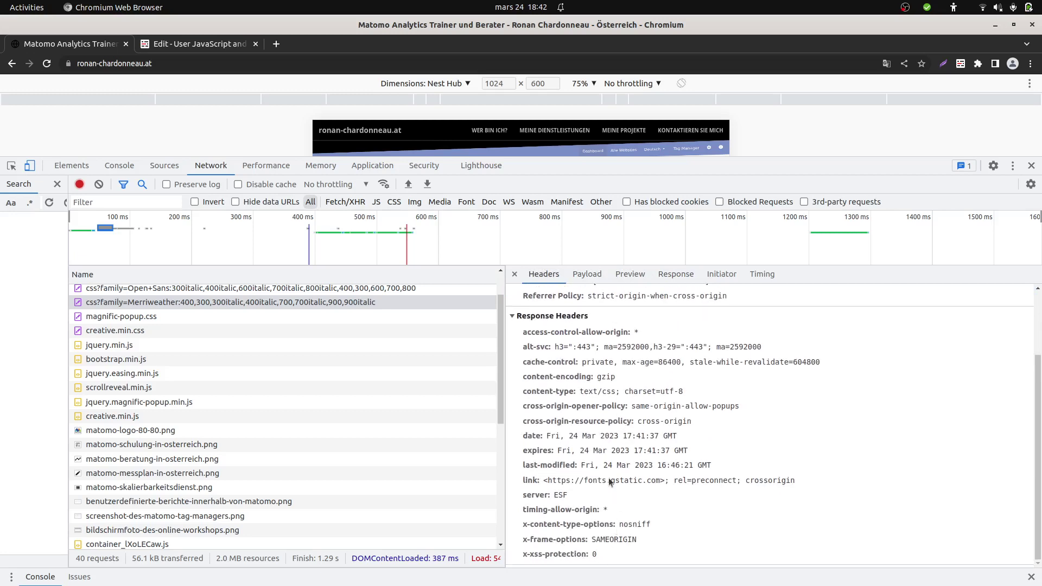
{"action": "scroll", "coordinate": [594, 476], "scroll_direction": "up", "scroll_amount": 3}
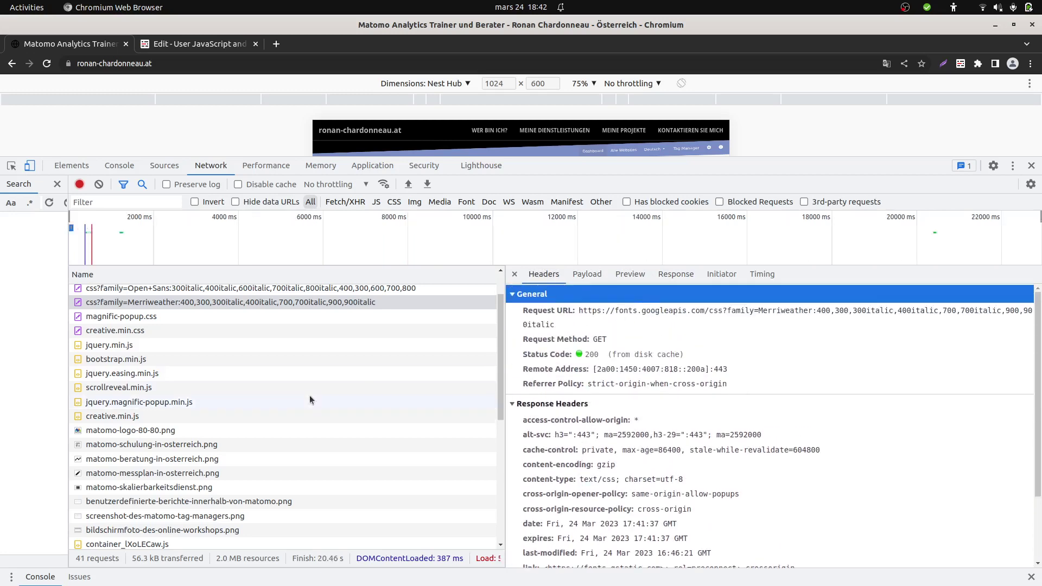
Step: Examine the headers of the jquery.magnific-popup.min.js, matomo-messplan-in-osterreich.png and bildschirmfoto-des-online-workshops.png requests
{"action": "left_click", "coordinate": [209, 404]}
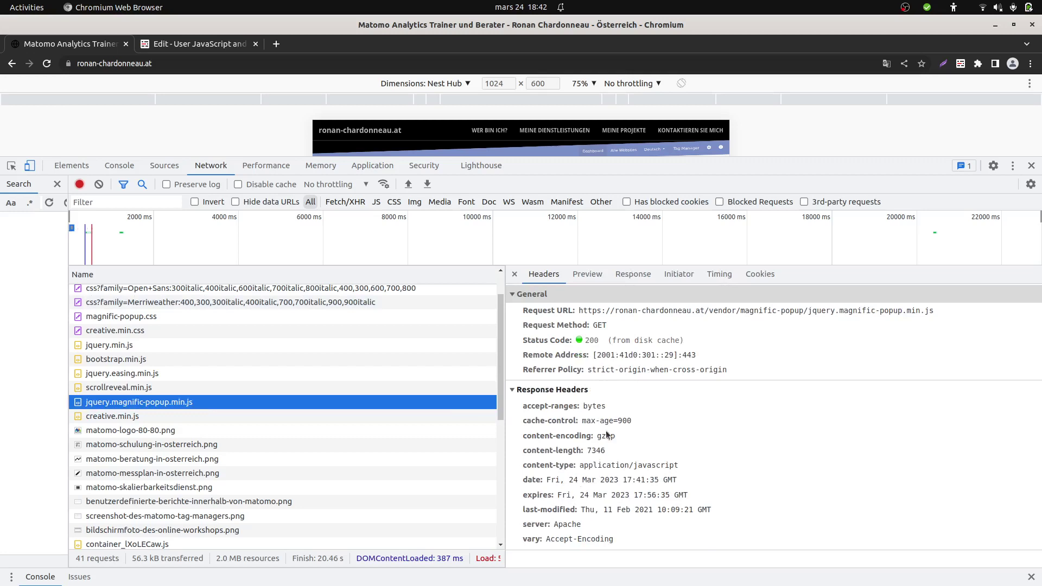
{"action": "left_click", "coordinate": [248, 474]}
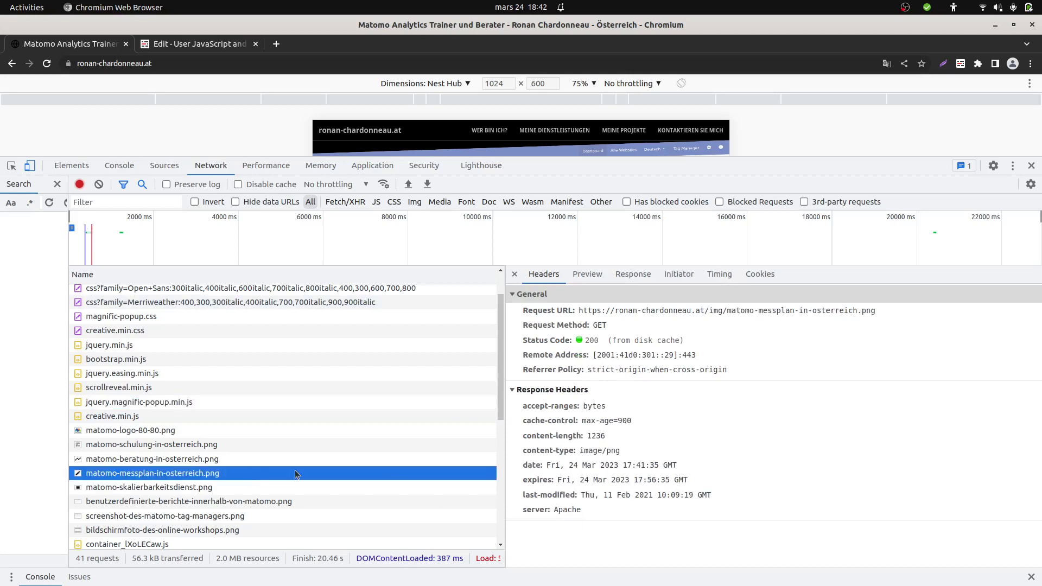
{"action": "left_click", "coordinate": [318, 530]}
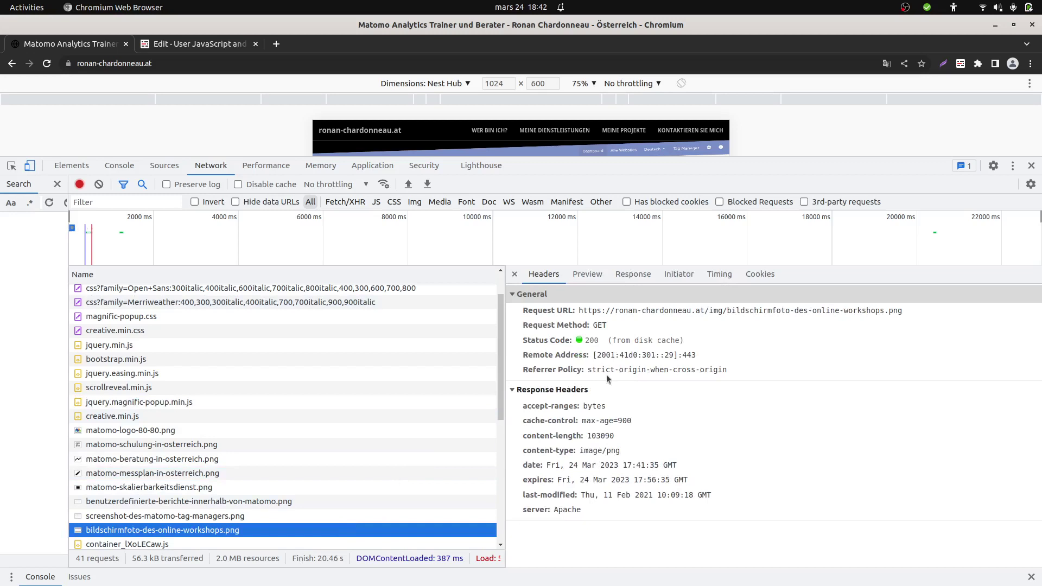
Step: Examine the payload and headers of the first matomo.php pageview request, focusing on the accept-language value
{"action": "left_click", "coordinate": [639, 277]}
{"action": "scroll", "coordinate": [234, 497], "scroll_direction": "down", "scroll_amount": 5}
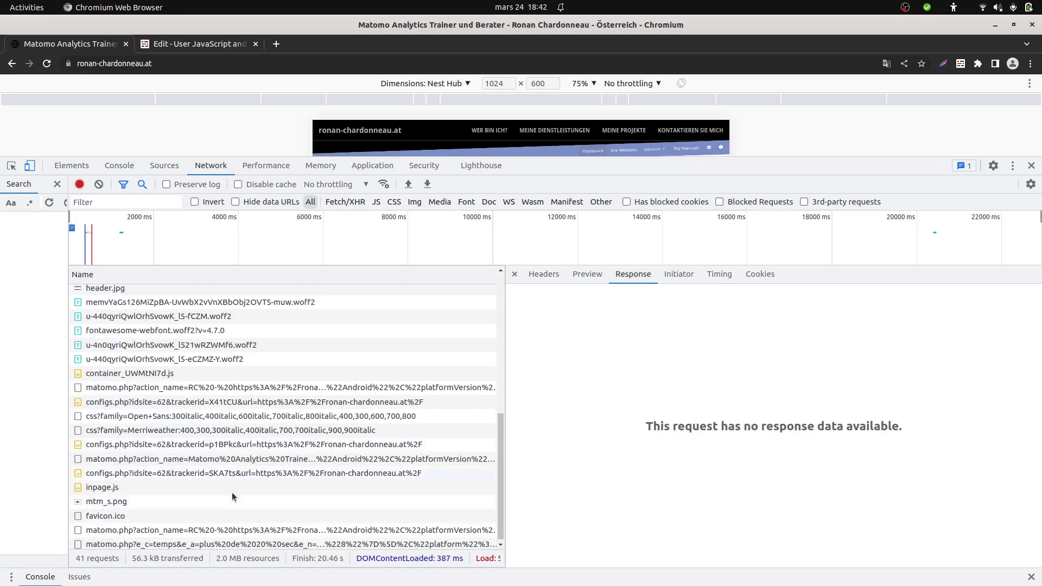
{"action": "left_click", "coordinate": [186, 389]}
{"action": "left_click", "coordinate": [624, 274]}
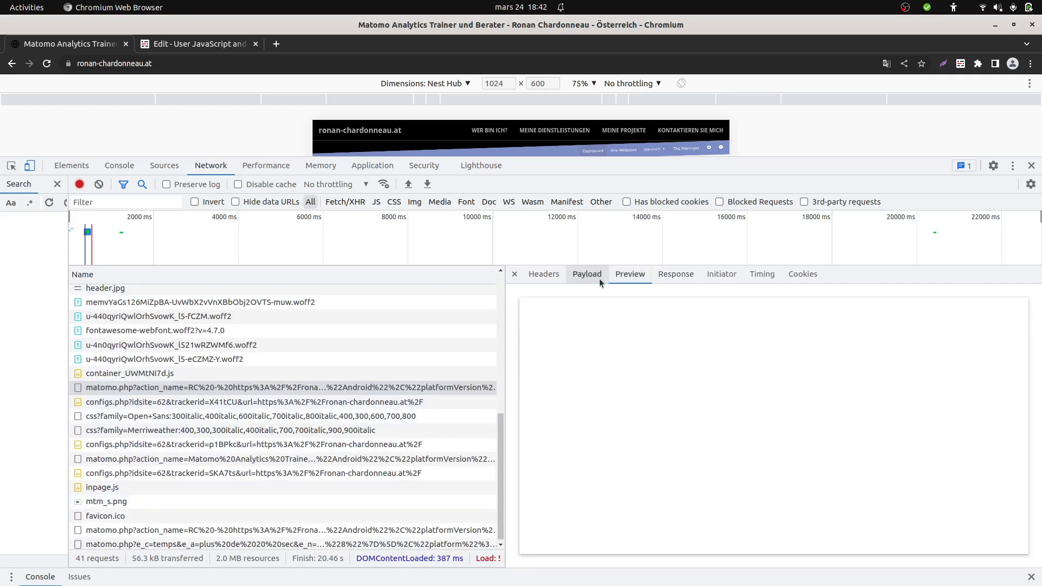
{"action": "left_click", "coordinate": [588, 275]}
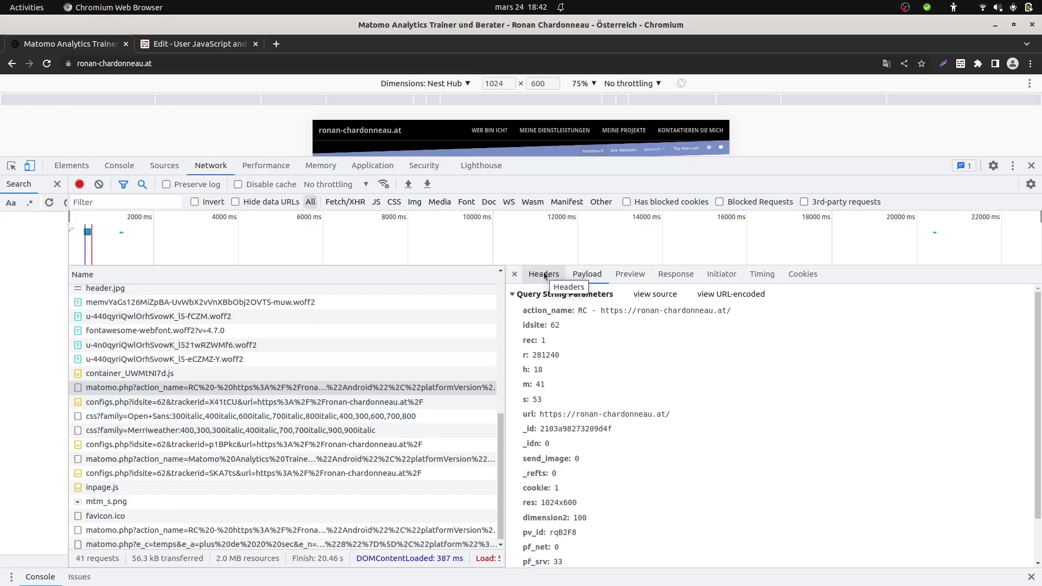
{"action": "left_click", "coordinate": [544, 275]}
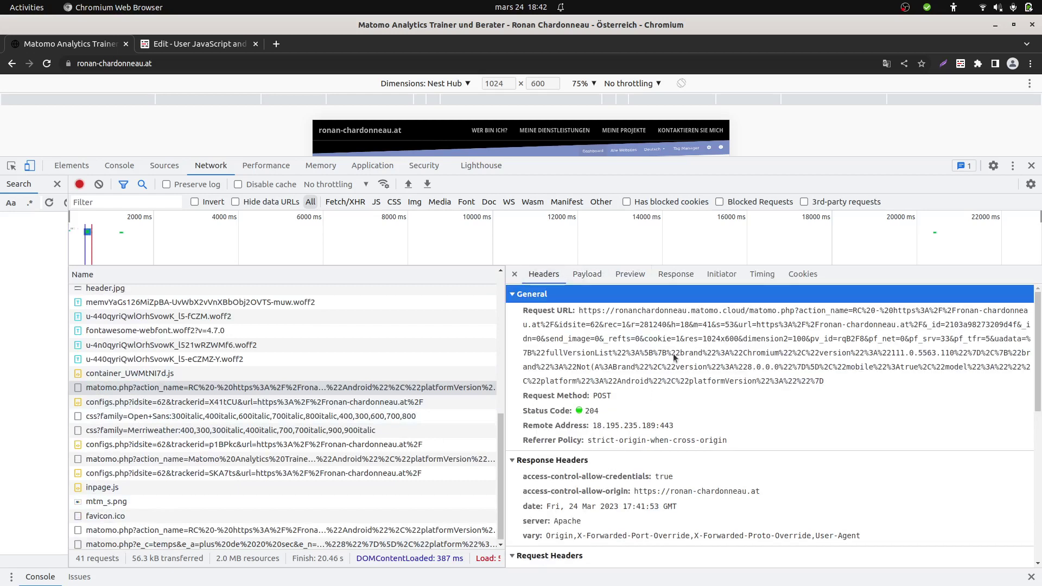
{"action": "scroll", "coordinate": [612, 508], "scroll_direction": "down", "scroll_amount": 4}
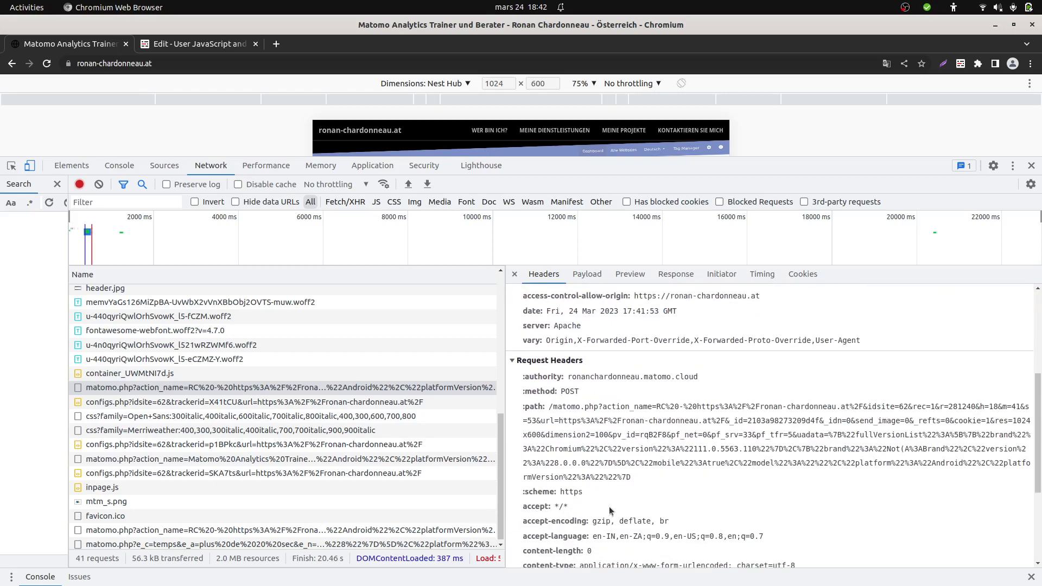
{"action": "scroll", "coordinate": [610, 510], "scroll_direction": "down", "scroll_amount": 3}
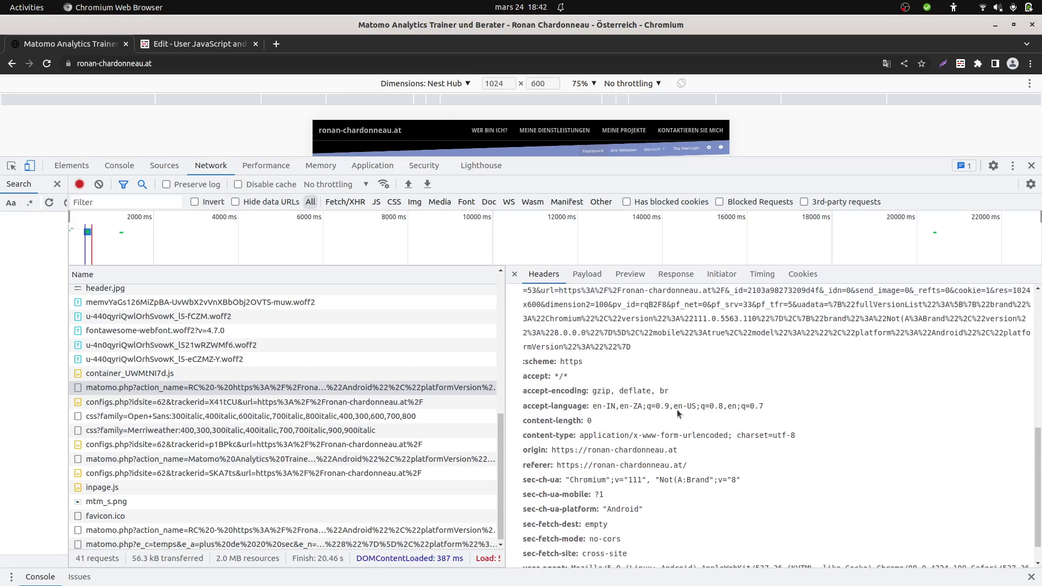
{"action": "scroll", "coordinate": [668, 473], "scroll_direction": "down", "scroll_amount": 1}
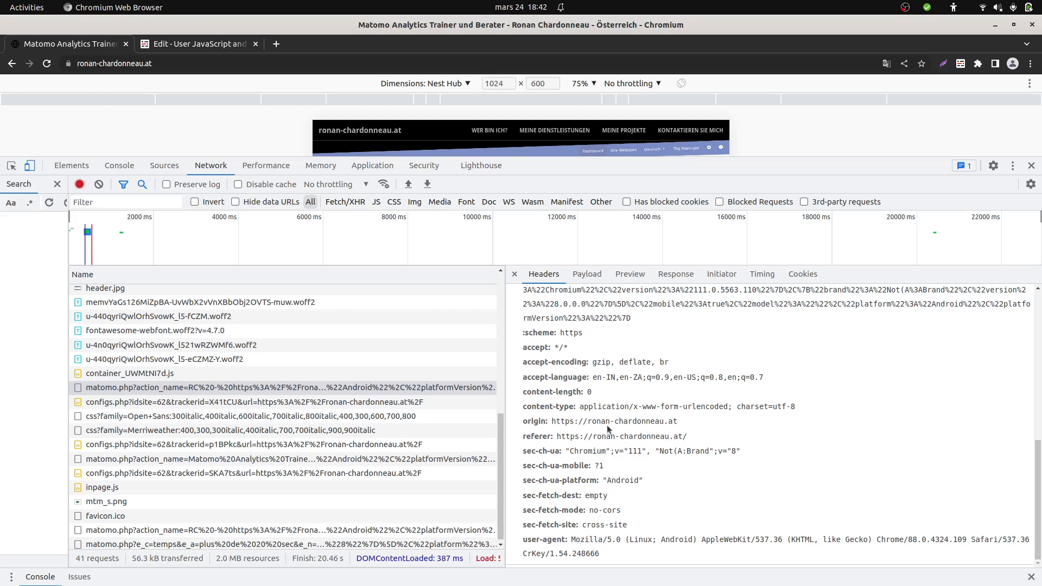
{"action": "scroll", "coordinate": [607, 453], "scroll_direction": "up", "scroll_amount": 2}
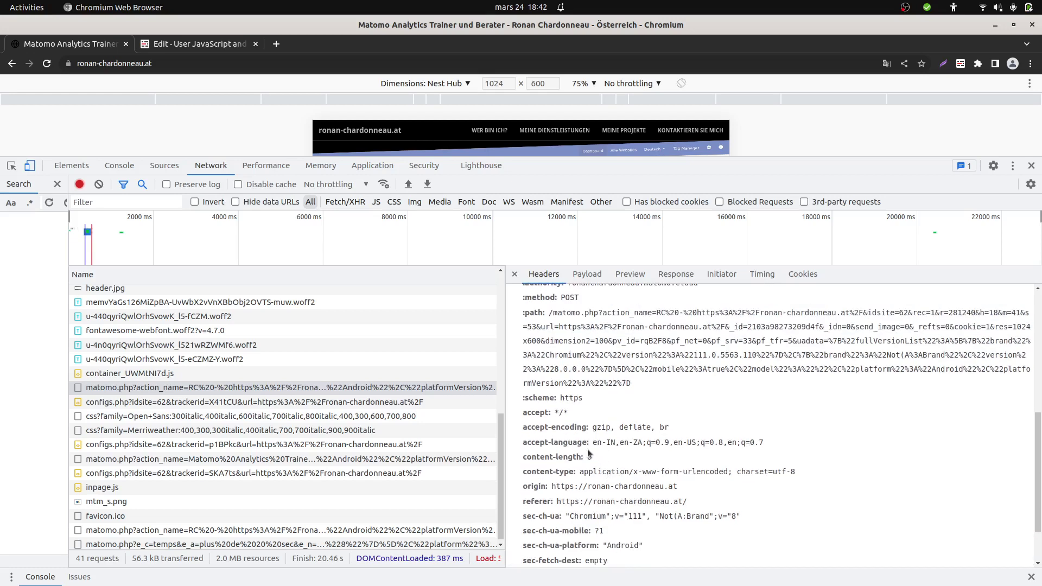
{"action": "scroll", "coordinate": [603, 445], "scroll_direction": "up", "scroll_amount": 6}
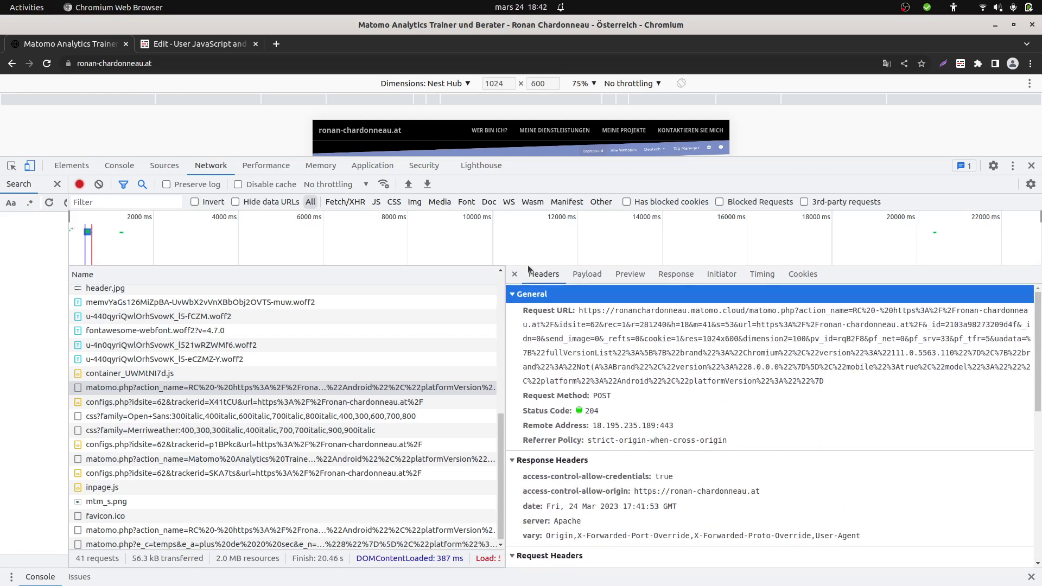
Step: Switch to Firefox, set the comparison of the Pageview special trigger's Browser Language condition to contains, and update the trigger
{"action": "left_click", "coordinate": [26, 150]}
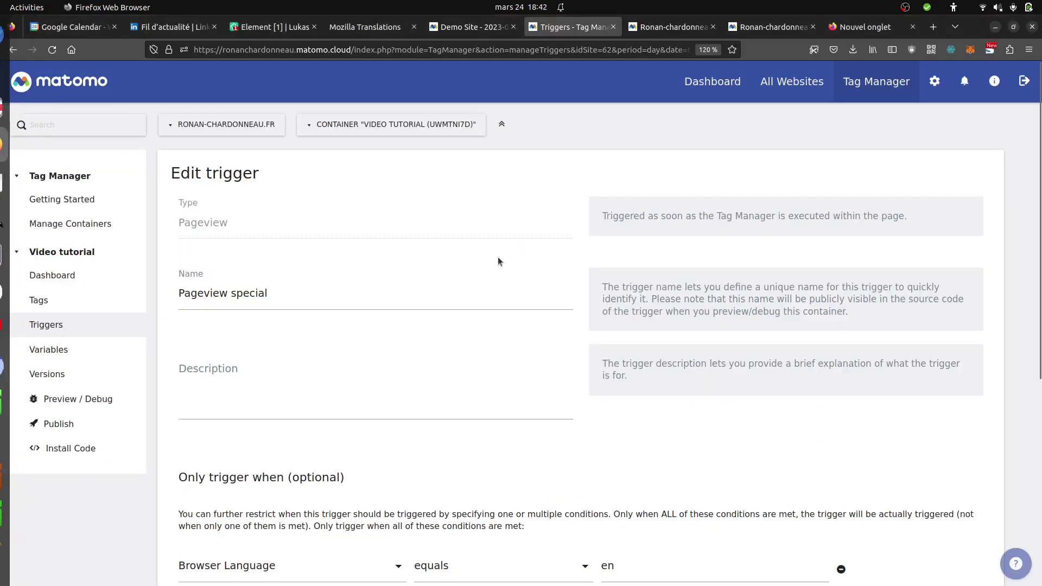
{"action": "scroll", "coordinate": [497, 256], "scroll_direction": "down", "scroll_amount": 6}
{"action": "left_click", "coordinate": [537, 271]}
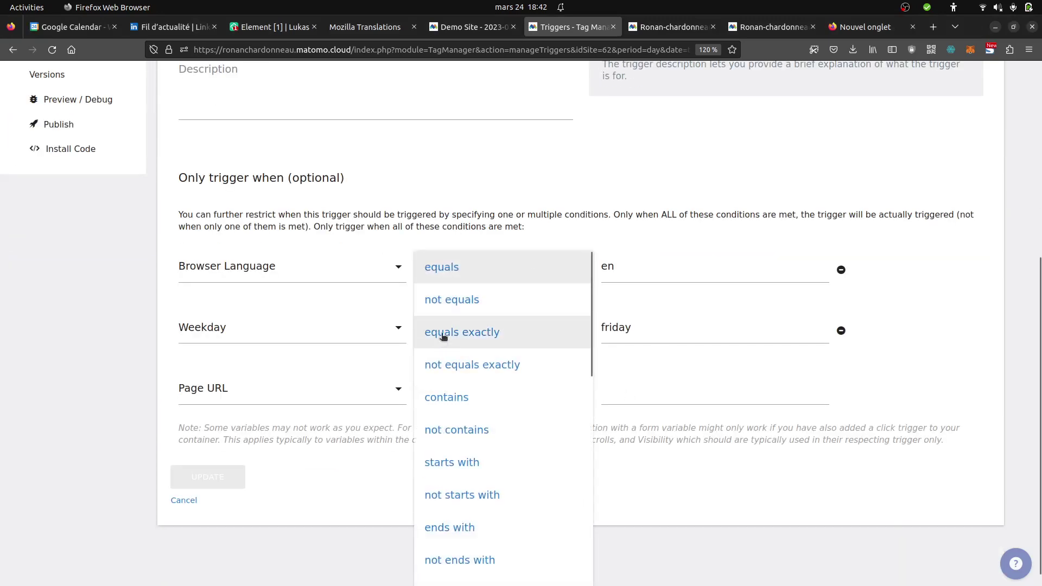
{"action": "left_click", "coordinate": [447, 396]}
{"action": "left_click", "coordinate": [176, 486]}
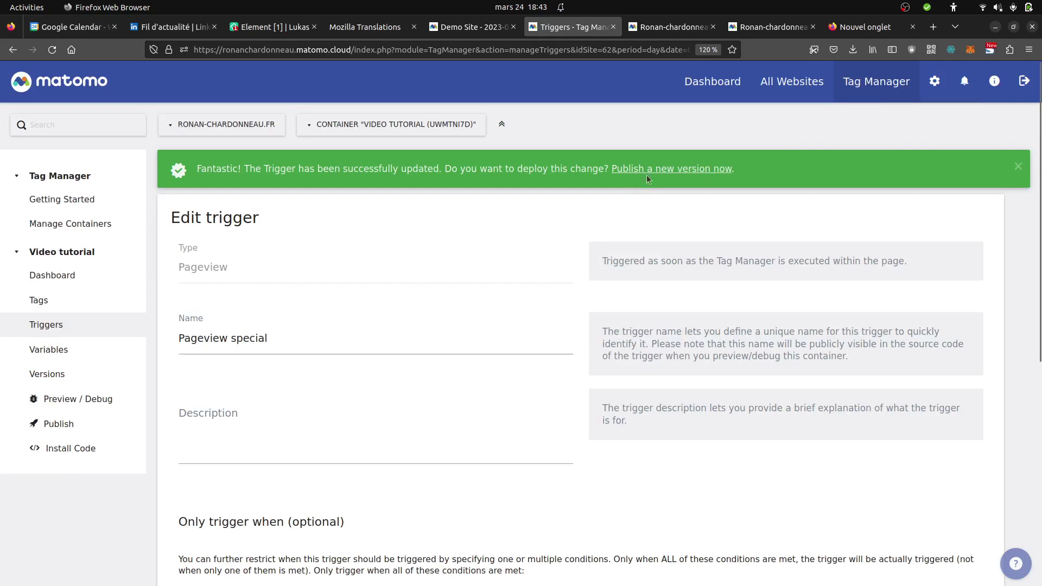
Step: Publish a new version of the Video tutorial container containing the updated trigger
{"action": "left_click", "coordinate": [647, 173]}
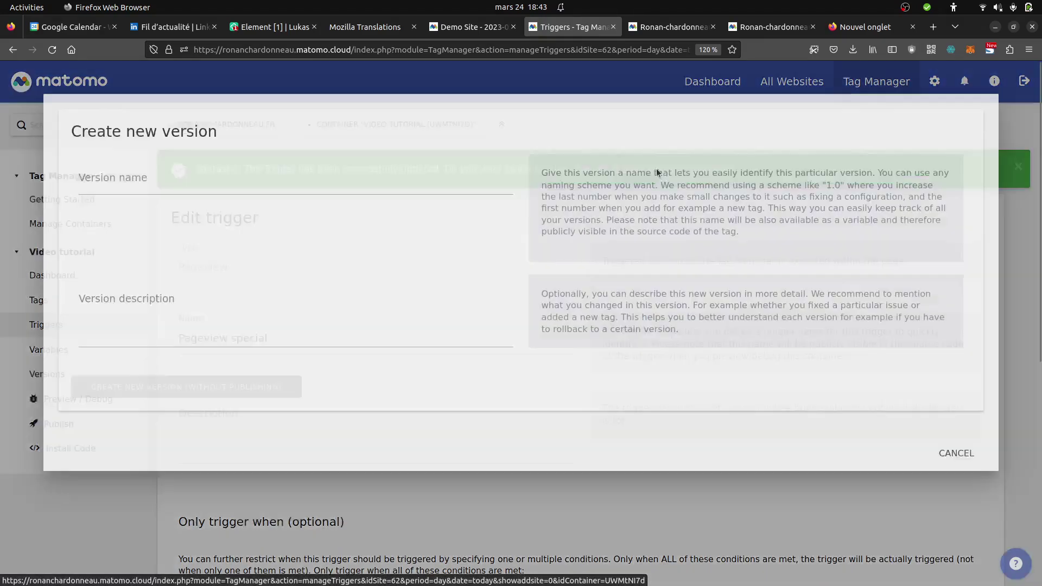
{"action": "scroll", "coordinate": [217, 347], "scroll_direction": "down", "scroll_amount": 5}
{"action": "left_click", "coordinate": [199, 341]}
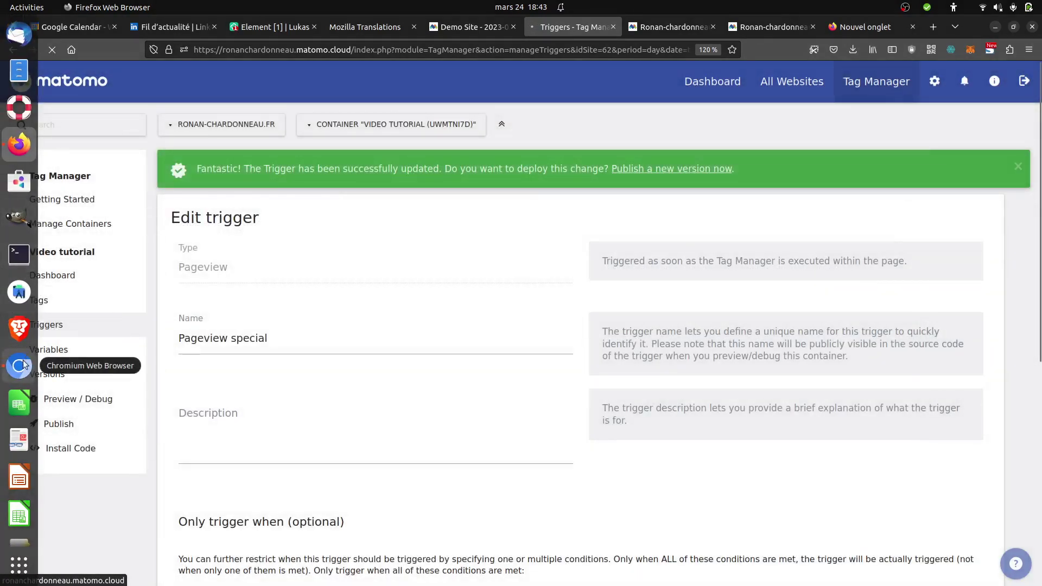
Step: Switch to Chromium, close the developer tools, reload the website, and inspect the details of the goal hit before closing them
{"action": "left_click", "coordinate": [20, 365]}
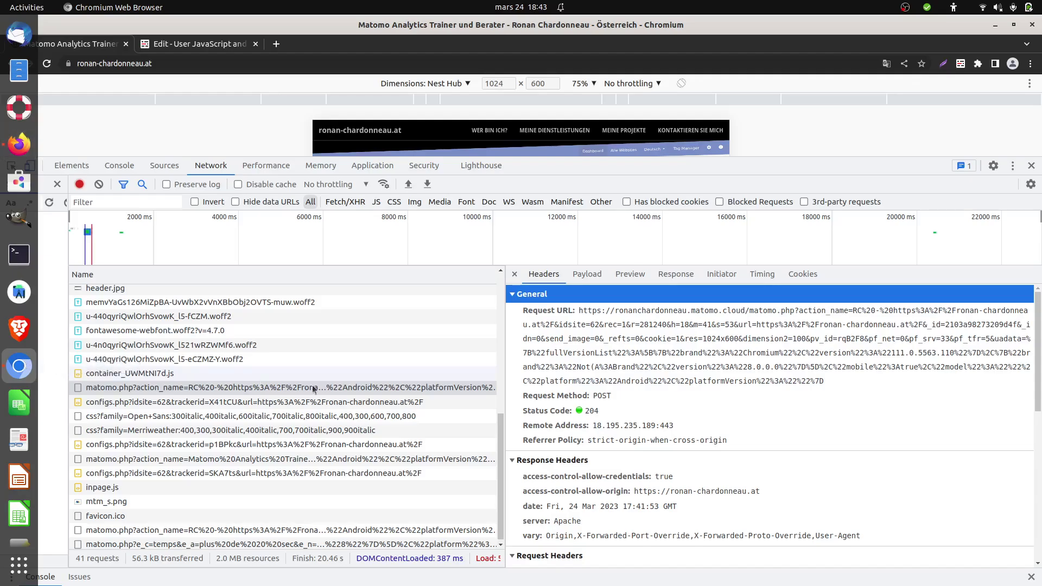
{"action": "left_click", "coordinate": [1031, 166]}
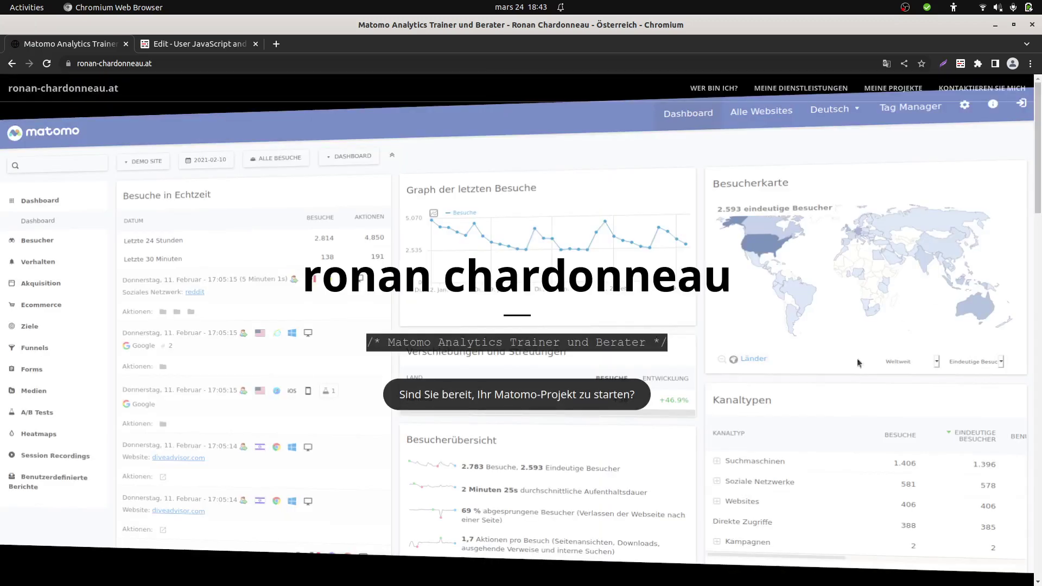
{"action": "key", "text": "F5"}
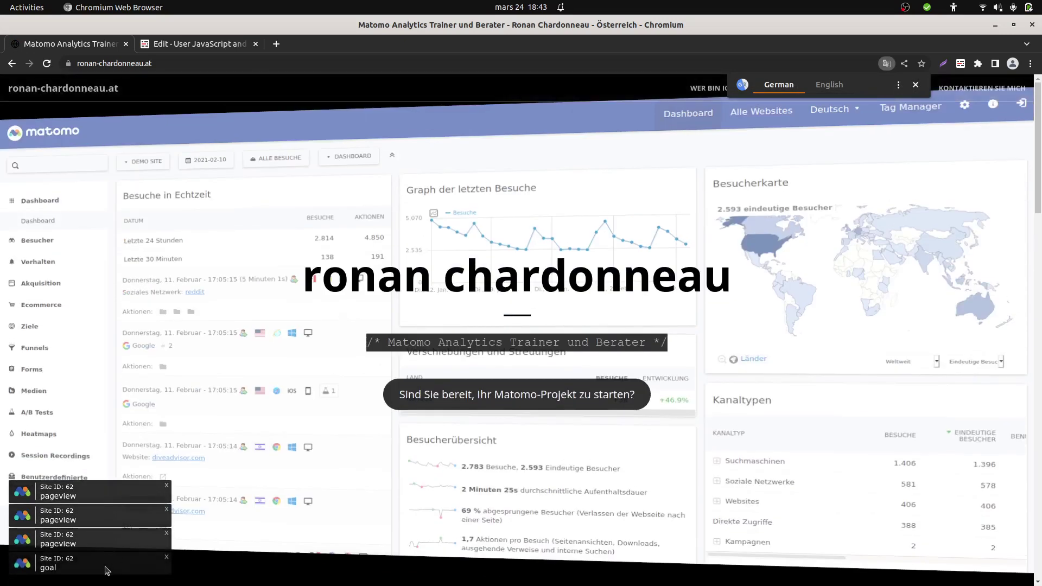
{"action": "left_click", "coordinate": [106, 570]}
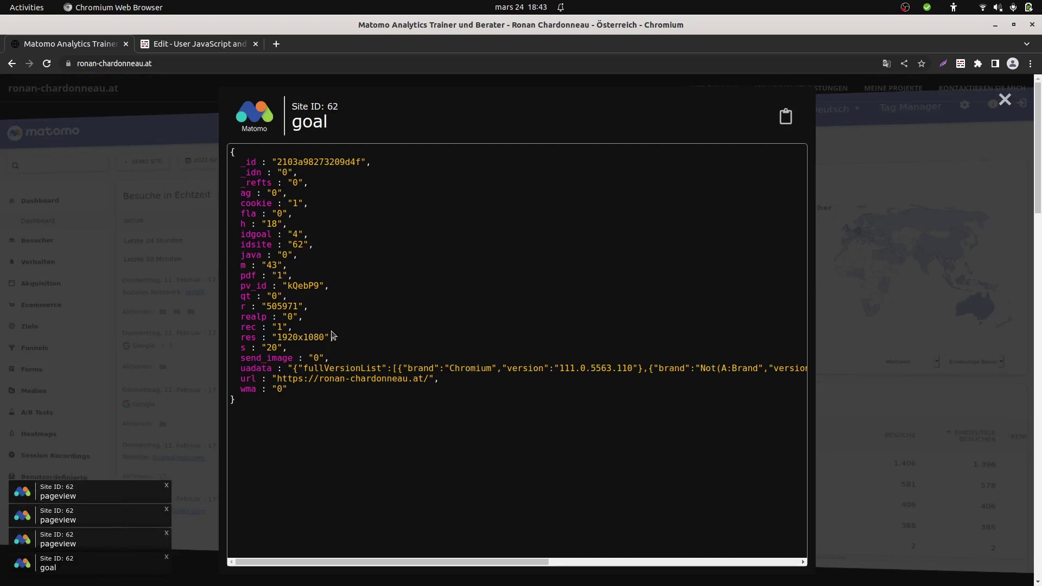
{"action": "left_click", "coordinate": [152, 297]}
Step: Switch to Firefox, refresh the Visits Log, and check the latest visit for the Special goals conversion
{"action": "mouse_move", "coordinate": [0, 204]}
{"action": "left_click", "coordinate": [19, 146]}
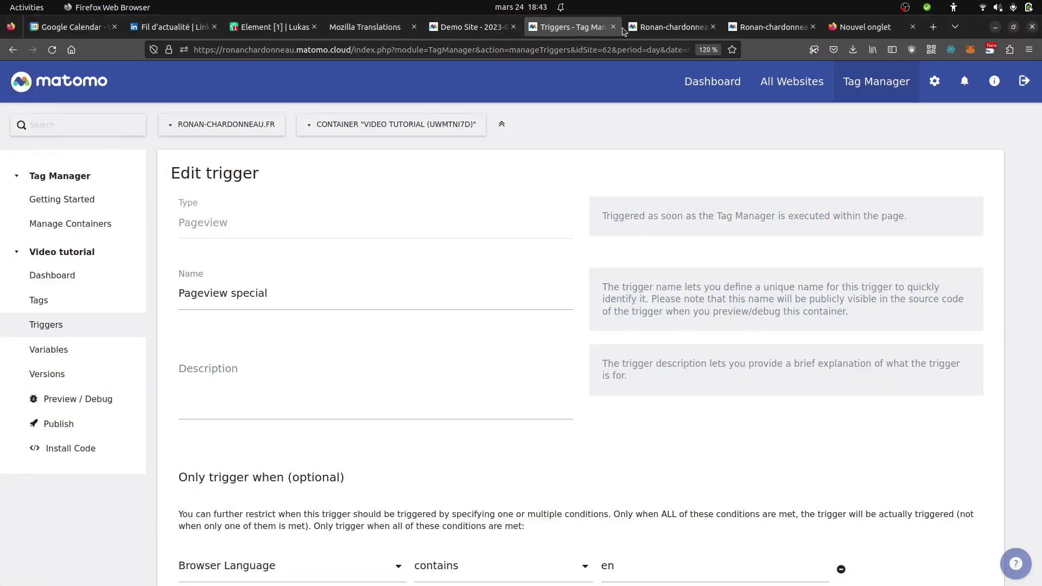
{"action": "left_click", "coordinate": [651, 28]}
{"action": "left_click", "coordinate": [765, 27]}
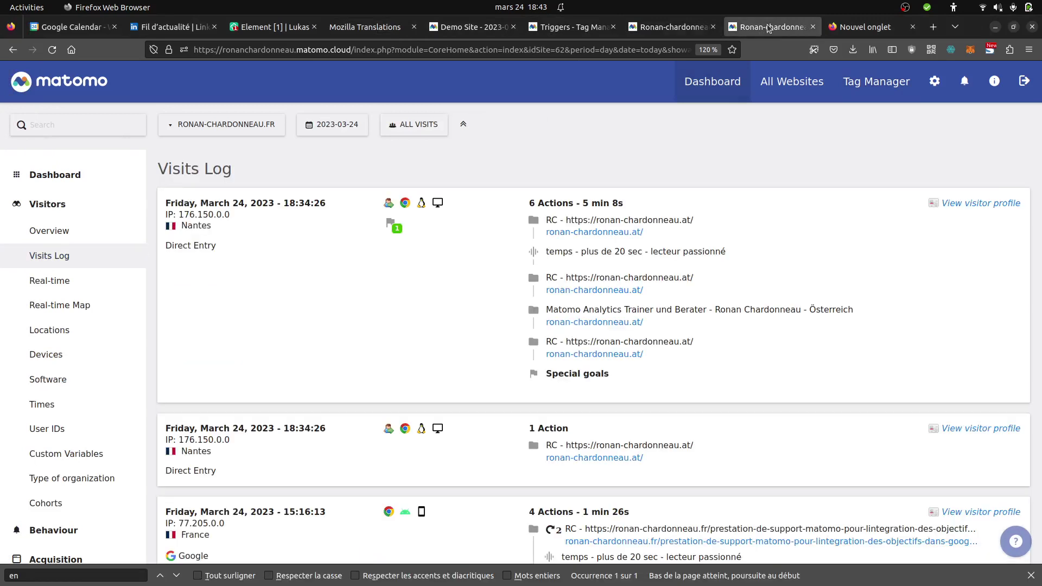
{"action": "key", "text": "F5"}
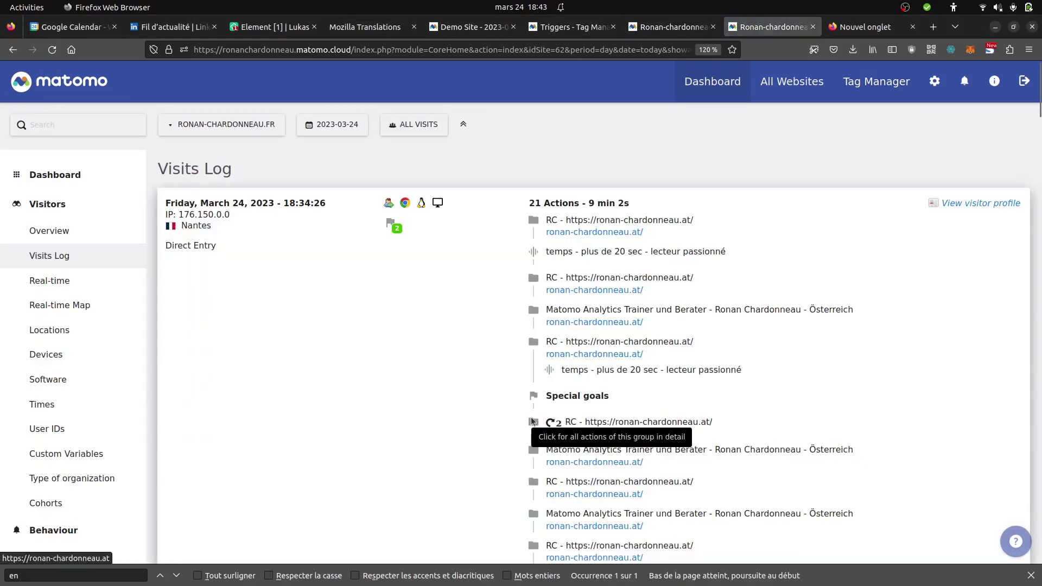
{"action": "scroll", "coordinate": [561, 376], "scroll_direction": "down", "scroll_amount": 3}
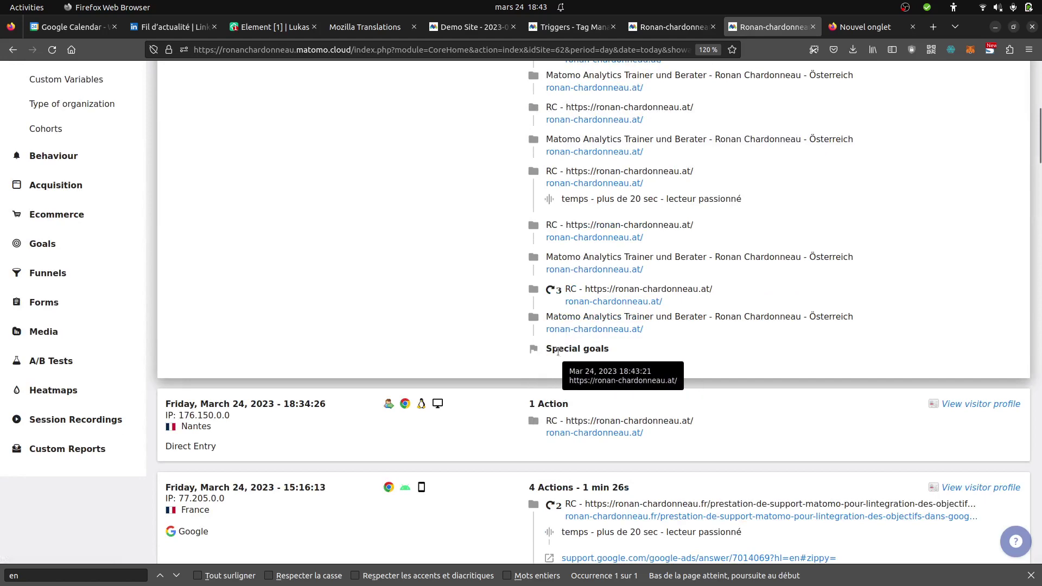
{"action": "scroll", "coordinate": [568, 350], "scroll_direction": "up", "scroll_amount": 7}
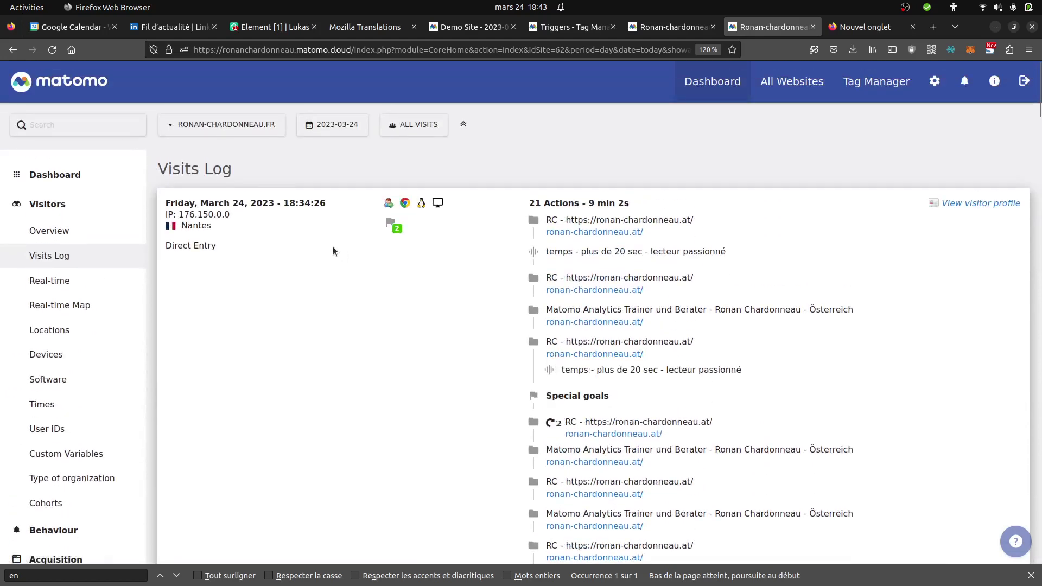
Step: Return to the Pageview special trigger and change its name to Pageview referrer based
{"action": "mouse_move", "coordinate": [4, 239]}
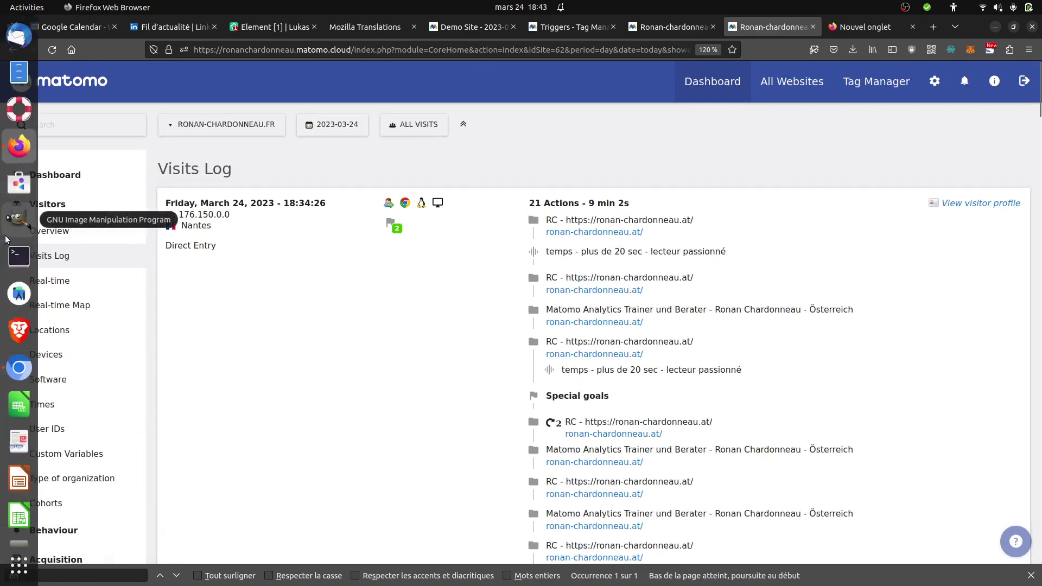
{"action": "left_click", "coordinate": [584, 31]}
{"action": "scroll", "coordinate": [412, 449], "scroll_direction": "down", "scroll_amount": 4}
{"action": "scroll", "coordinate": [411, 434], "scroll_direction": "up", "scroll_amount": 3}
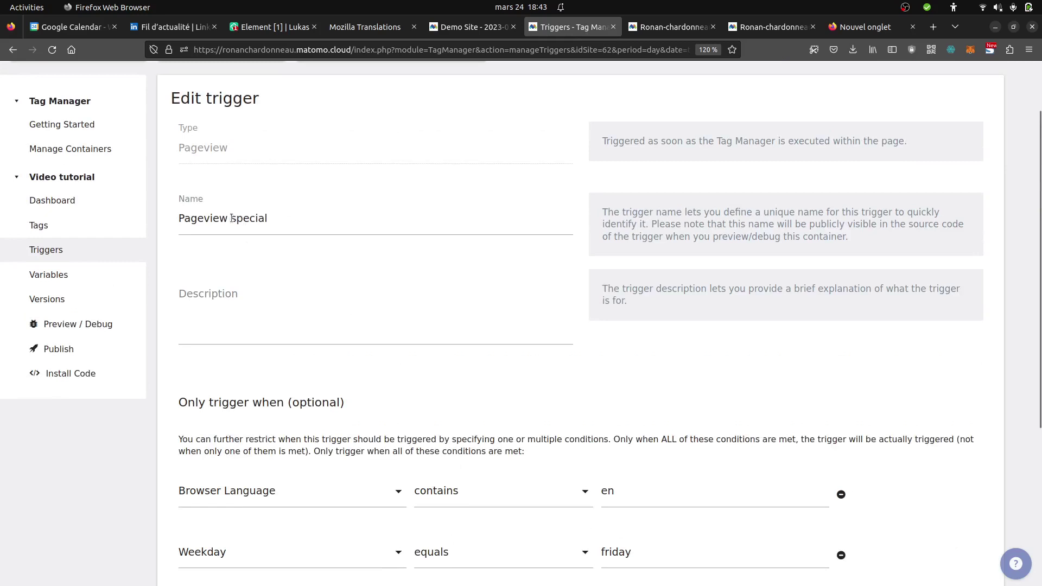
{"action": "left_click_drag", "start_coordinate": [232, 218], "coordinate": [324, 224]}
{"action": "type", "text": "referre"}
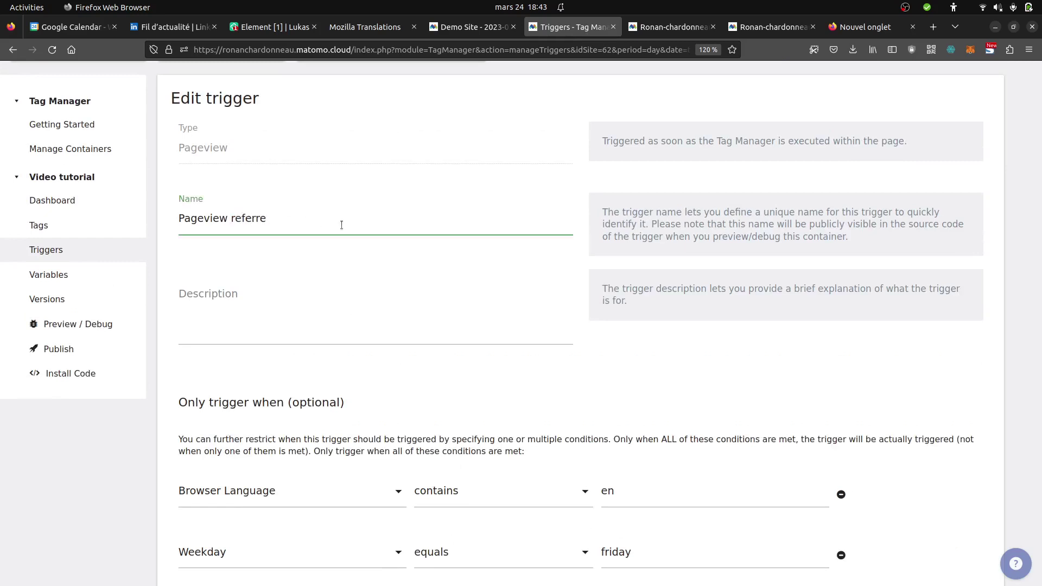
{"action": "type", "text": "r bases"}
{"action": "key", "text": "BackSpace"}
{"action": "type", "text": "d"}
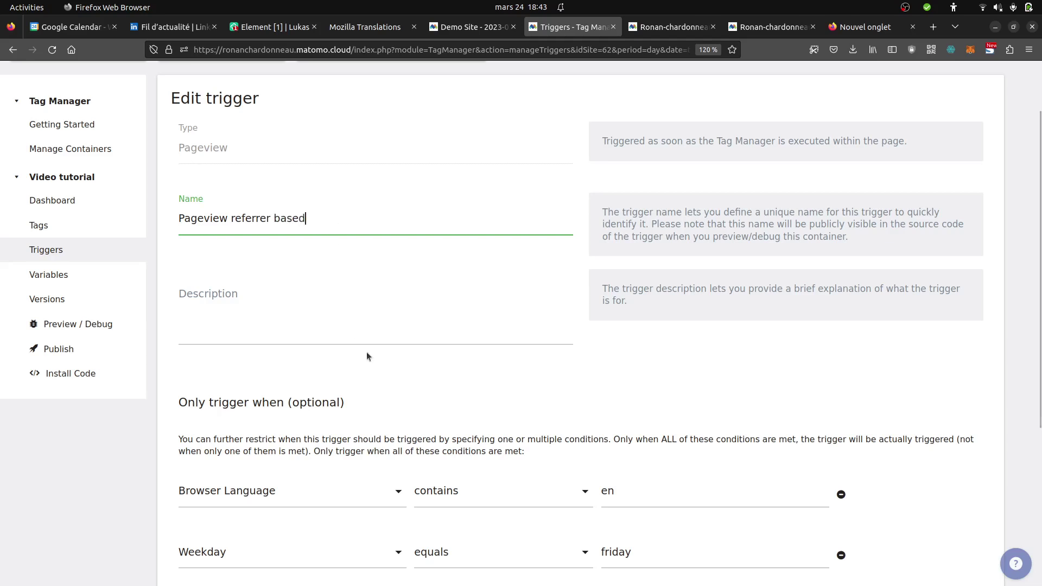
Step: Remove the Weekday and Browser Language conditions from the trigger
{"action": "scroll", "coordinate": [804, 310], "scroll_direction": "down", "scroll_amount": 4}
{"action": "left_click", "coordinate": [840, 333]}
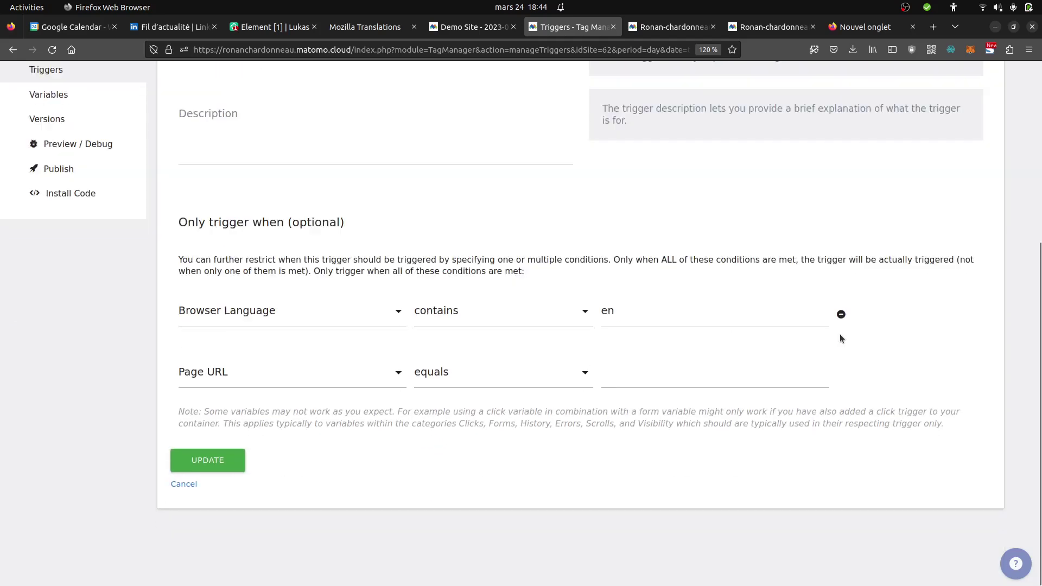
{"action": "left_click", "coordinate": [841, 318]}
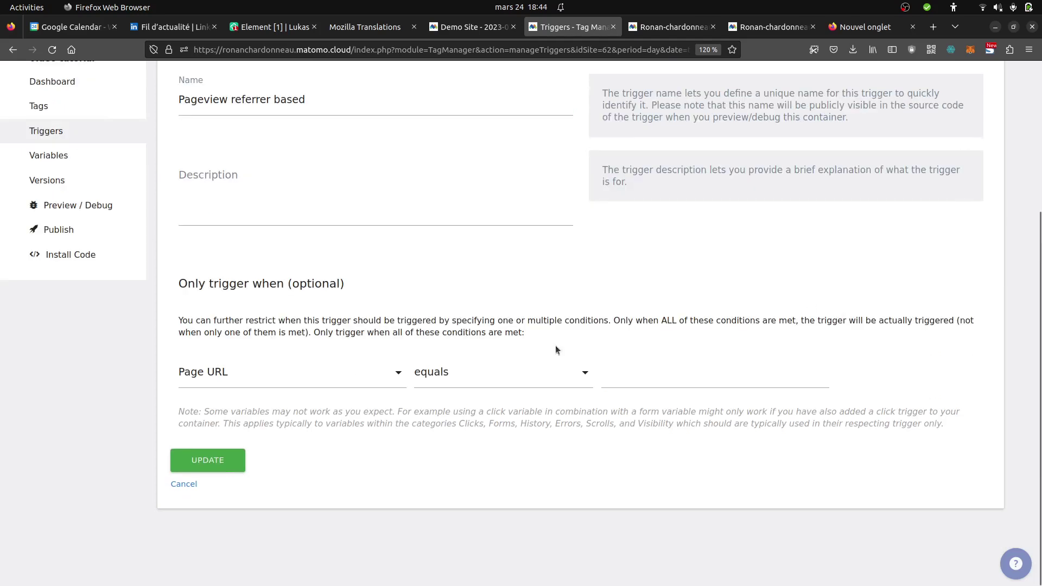
Step: Look through the variable categories available for the trigger's Page URL condition
{"action": "left_click", "coordinate": [295, 379]}
{"action": "scroll", "coordinate": [266, 436], "scroll_direction": "down", "scroll_amount": 2}
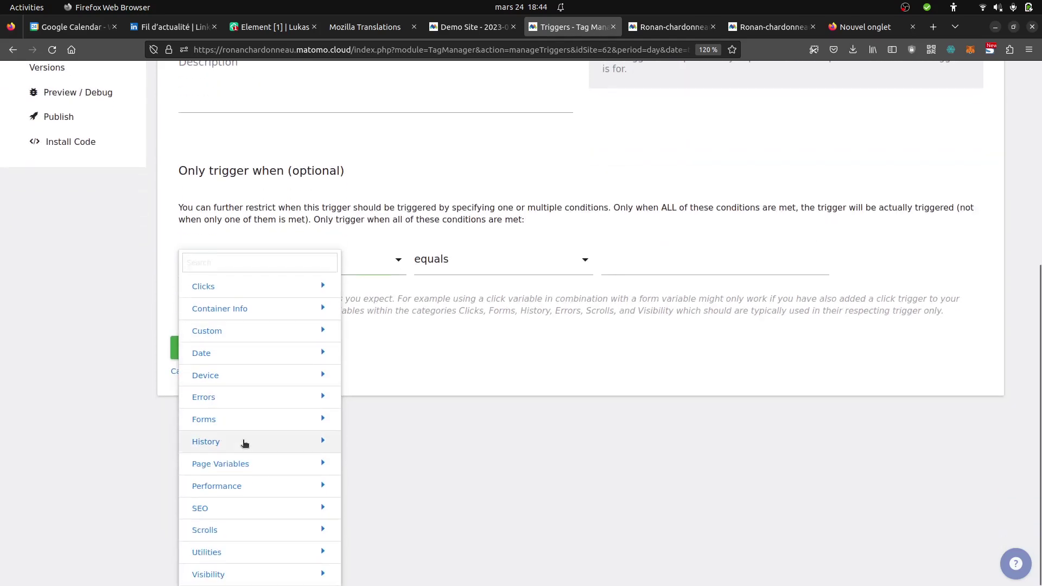
{"action": "scroll", "coordinate": [258, 426], "scroll_direction": "up", "scroll_amount": 4}
{"action": "scroll", "coordinate": [282, 413], "scroll_direction": "down", "scroll_amount": 4}
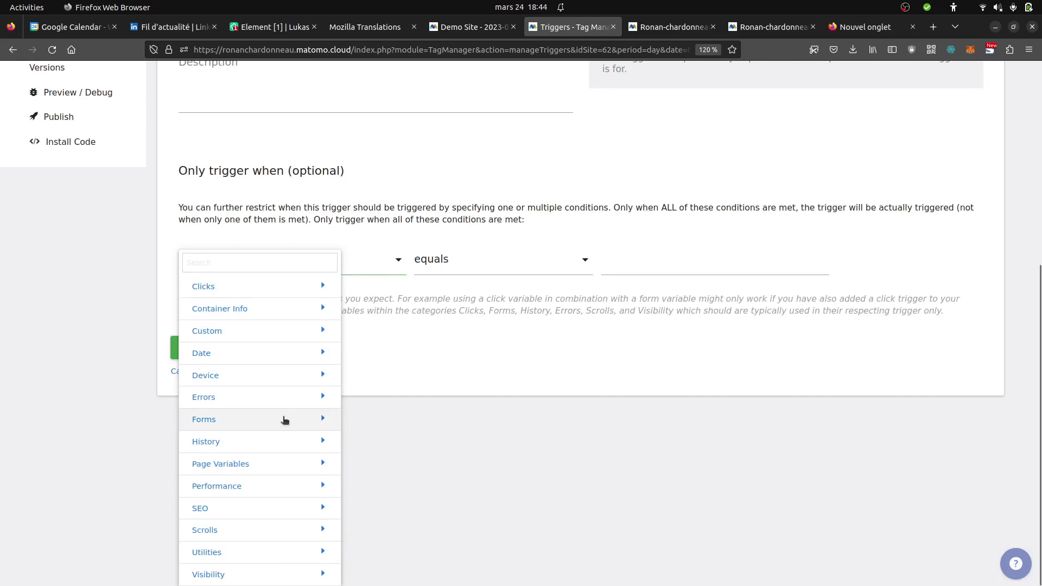
{"action": "scroll", "coordinate": [281, 421], "scroll_direction": "up", "scroll_amount": 5}
{"action": "left_click", "coordinate": [123, 469]}
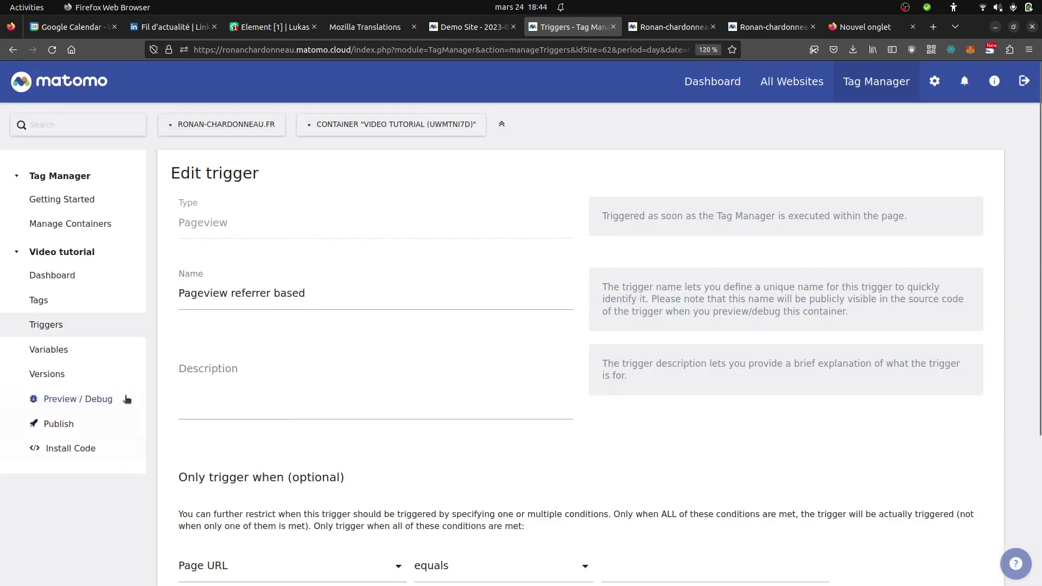
Step: Start creating a new URL Parameter variable in the Video tutorial container
{"action": "left_click", "coordinate": [85, 350]}
{"action": "left_click", "coordinate": [274, 351]}
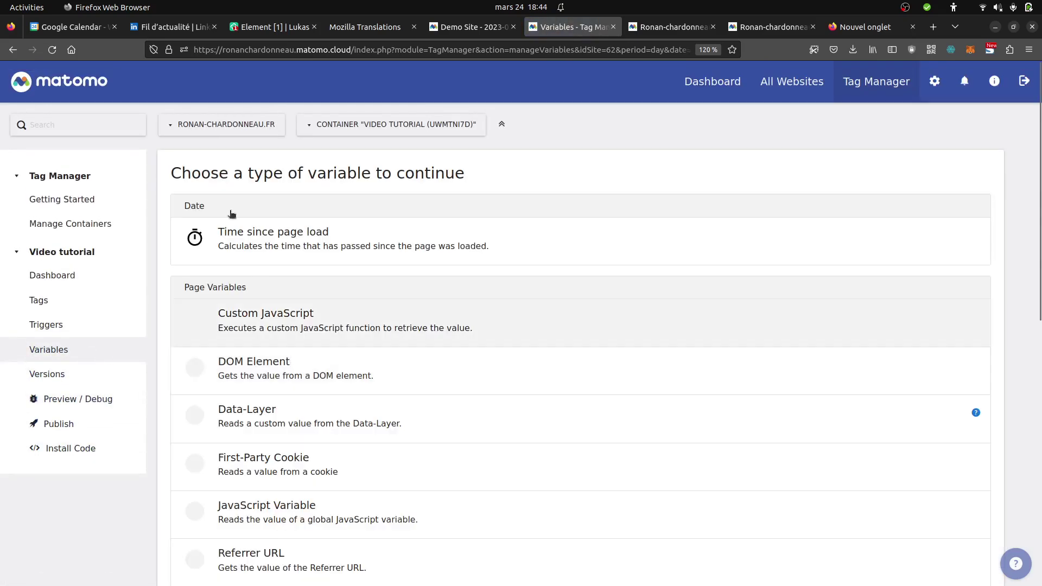
{"action": "scroll", "coordinate": [327, 393], "scroll_direction": "down", "scroll_amount": 1}
{"action": "scroll", "coordinate": [326, 392], "scroll_direction": "down", "scroll_amount": 2}
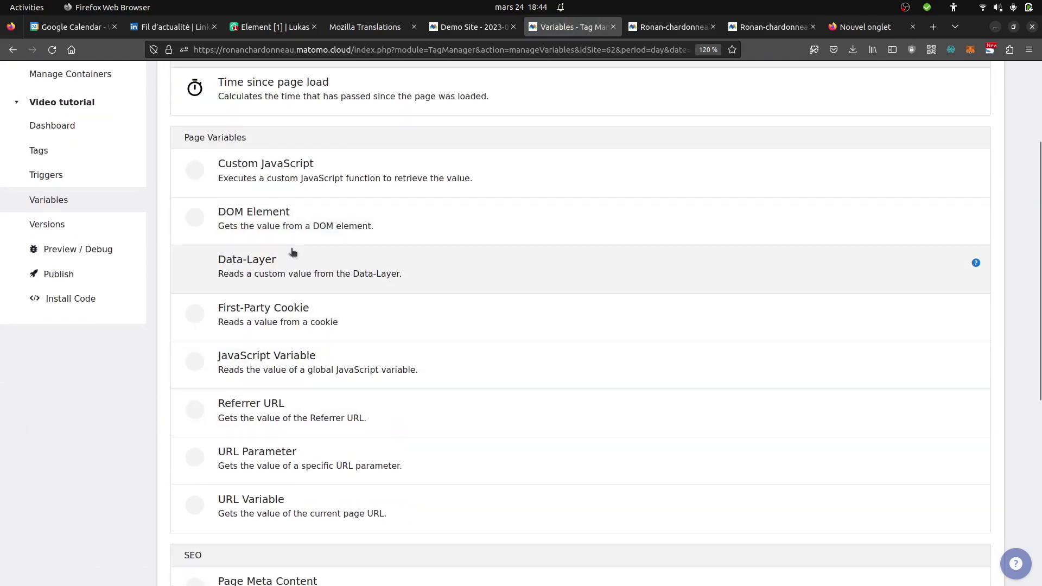
{"action": "left_click", "coordinate": [274, 454]}
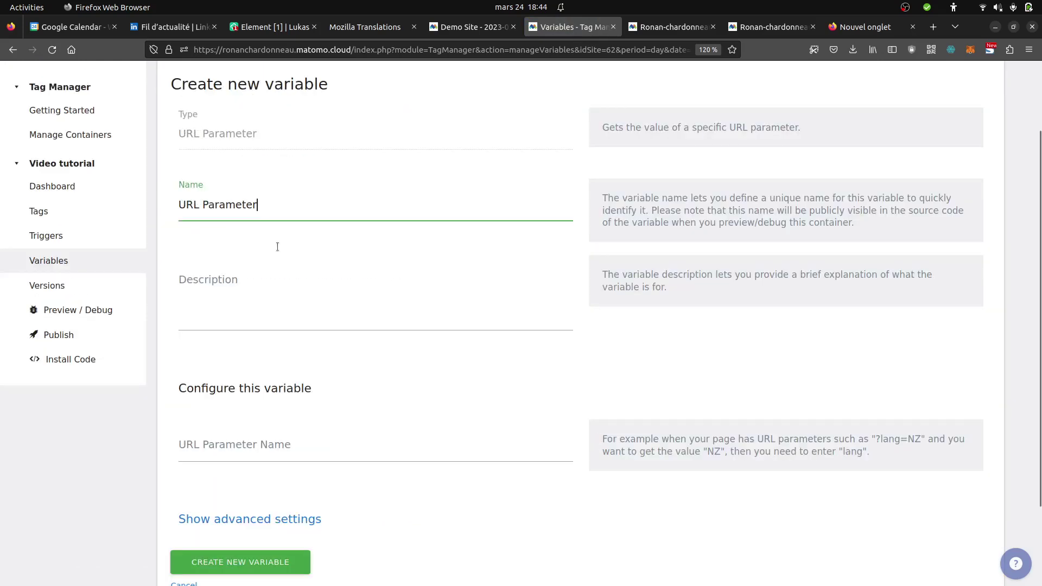
Step: Name the variable URL Parameter campaign mtm, set its URL parameter name to mtm_campaign, and create it
{"action": "type", "text": "campaign"}
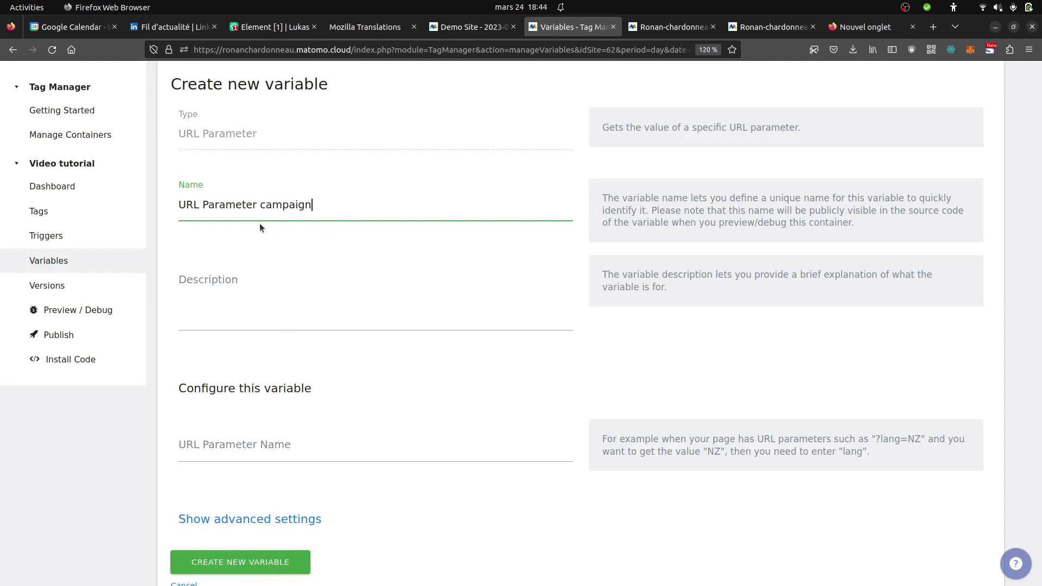
{"action": "type", "text": " mtm"}
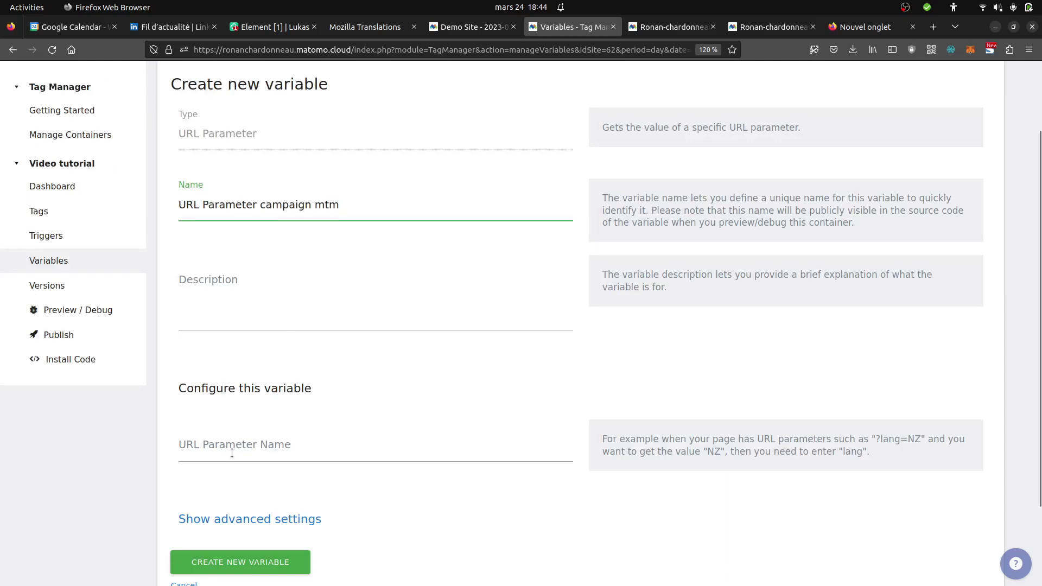
{"action": "left_click", "coordinate": [232, 453]}
{"action": "type", "text": "m"}
{"action": "type", "text": "y"}
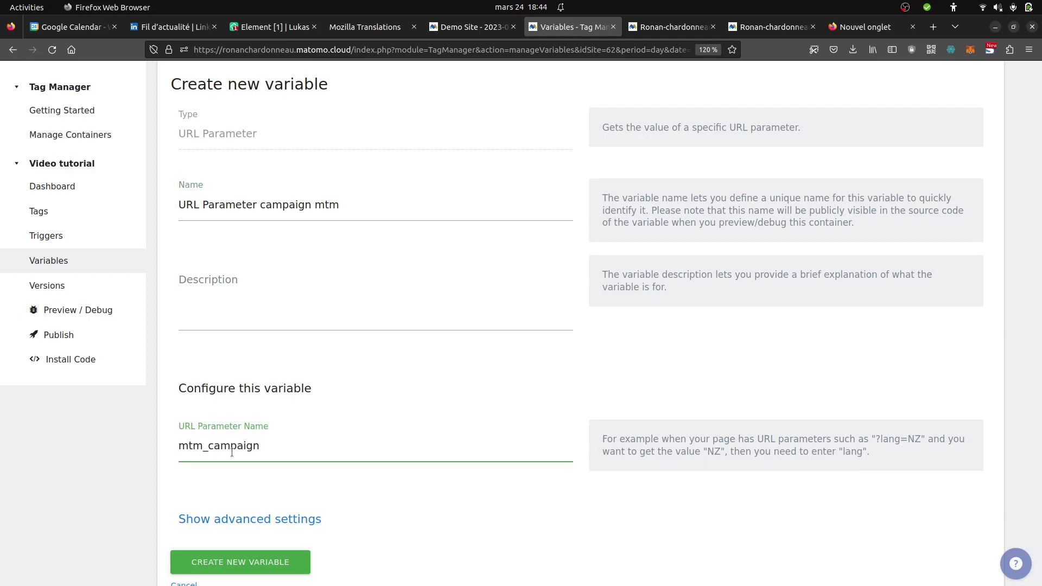
{"action": "left_click", "coordinate": [234, 564]}
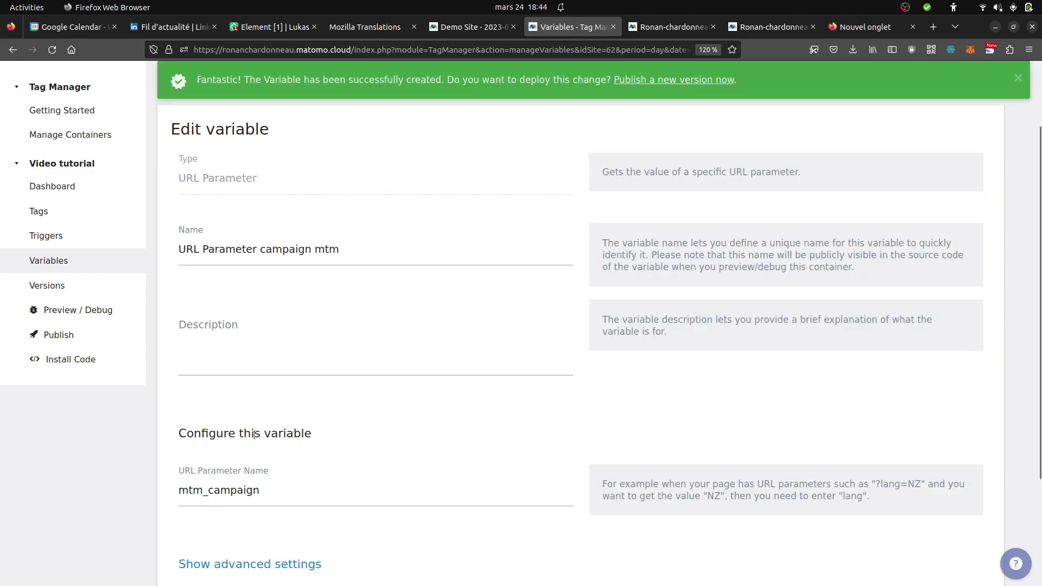
Step: Reopen the Pageview special trigger and remove its Browser Language and Weekday conditions
{"action": "left_click", "coordinate": [79, 236]}
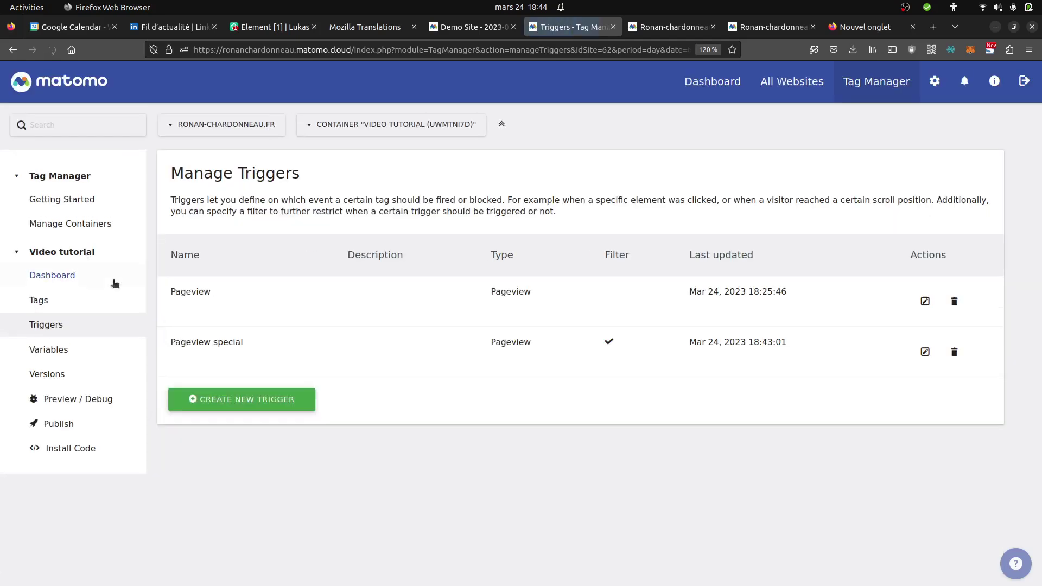
{"action": "left_click", "coordinate": [924, 353]}
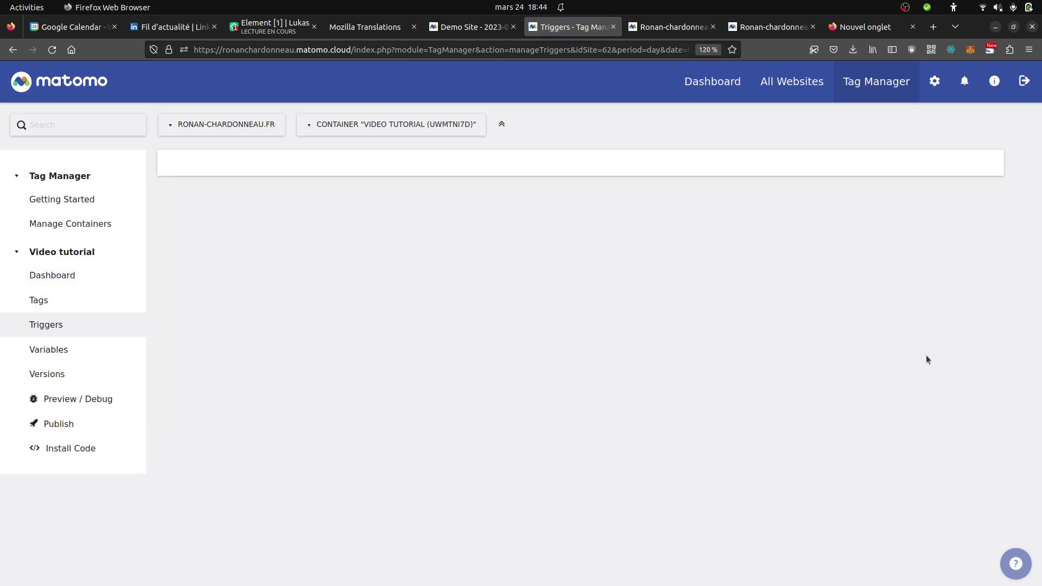
{"action": "scroll", "coordinate": [295, 439], "scroll_direction": "down", "scroll_amount": 5}
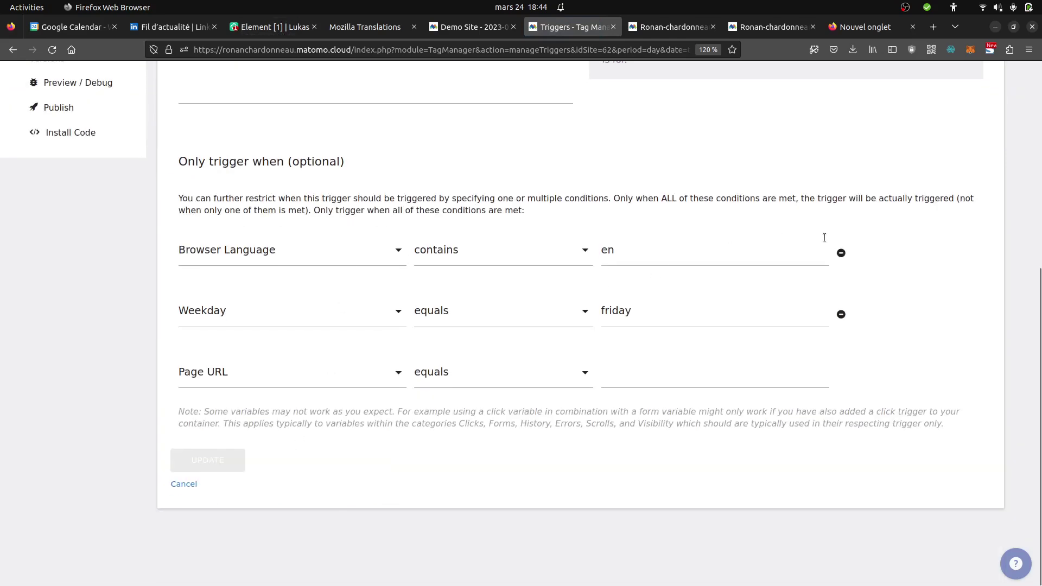
{"action": "left_click", "coordinate": [845, 259]}
{"action": "left_click", "coordinate": [841, 313]}
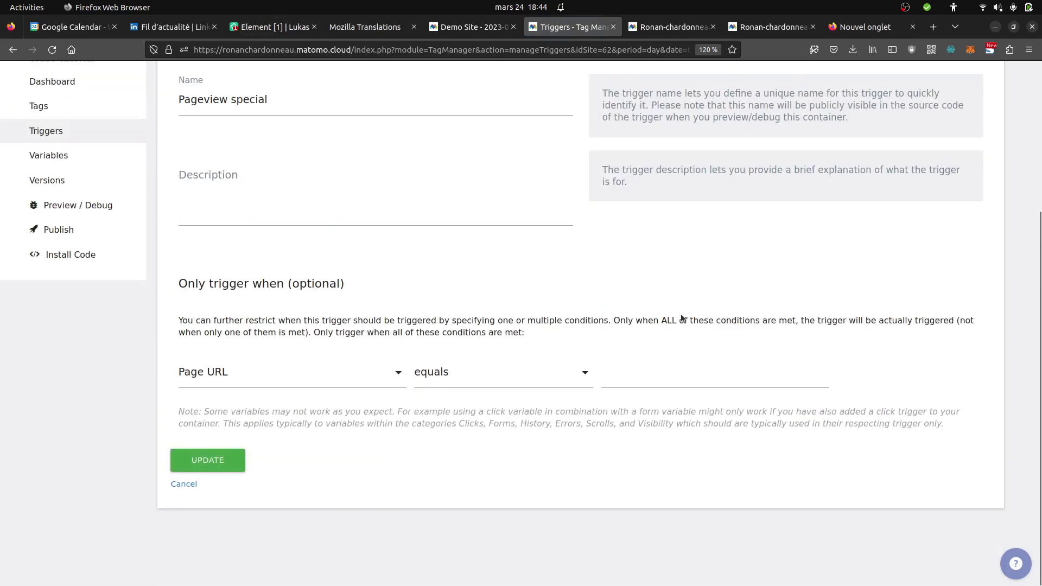
Step: Add the condition URL Parameter campaign mtm equals googleads to the trigger and save the update
{"action": "left_click", "coordinate": [282, 373]}
{"action": "scroll", "coordinate": [253, 410], "scroll_direction": "down", "scroll_amount": 2}
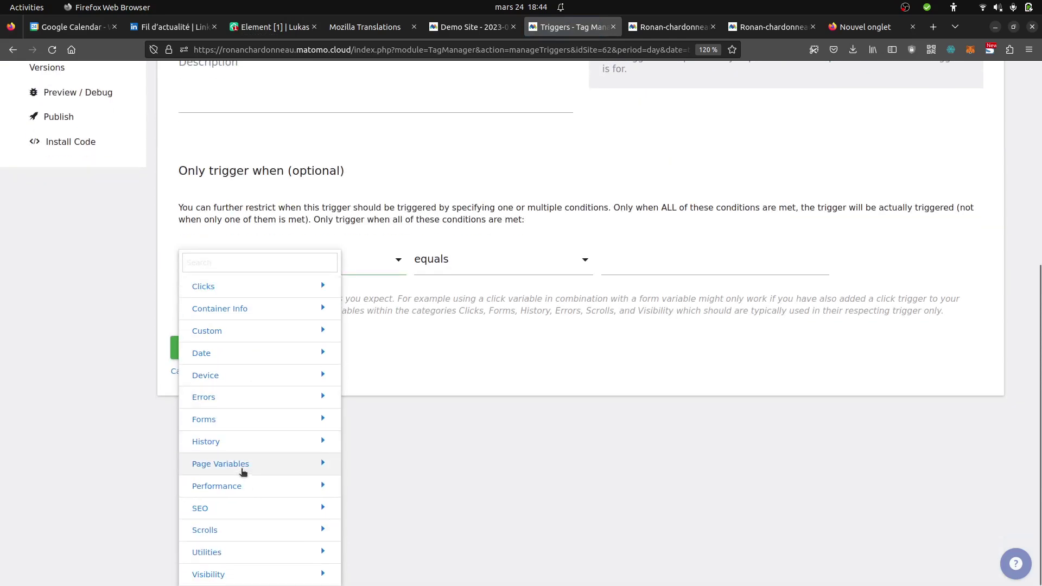
{"action": "left_click", "coordinate": [266, 263]}
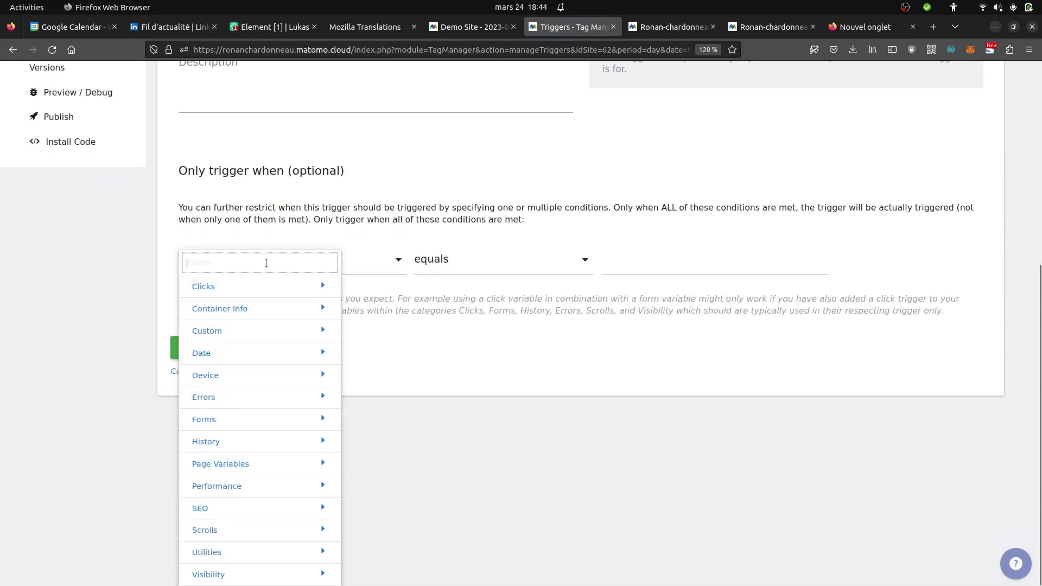
{"action": "type", "text": "cam"}
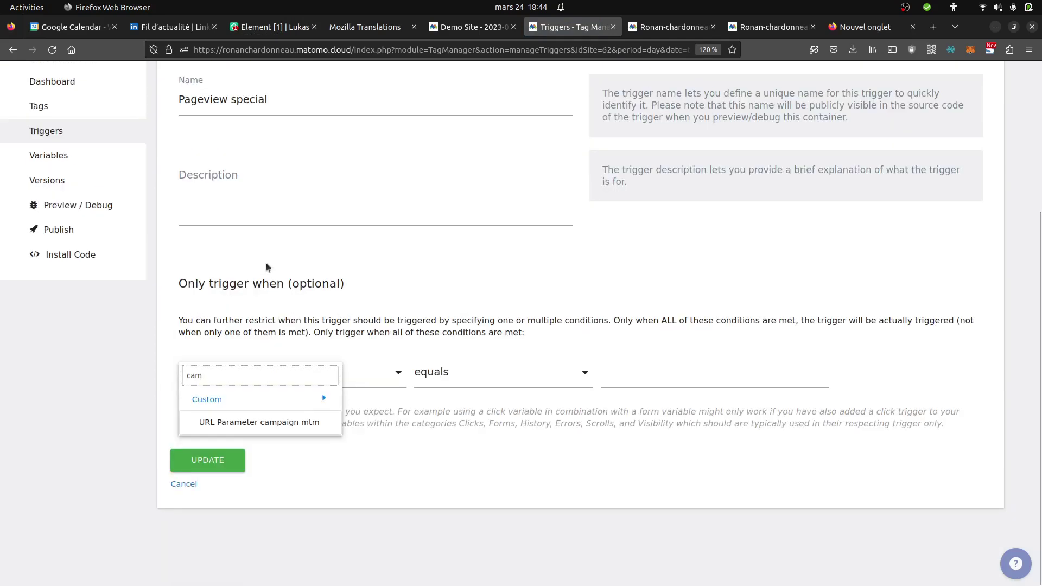
{"action": "left_click", "coordinate": [267, 423]}
{"action": "left_click", "coordinate": [601, 377]}
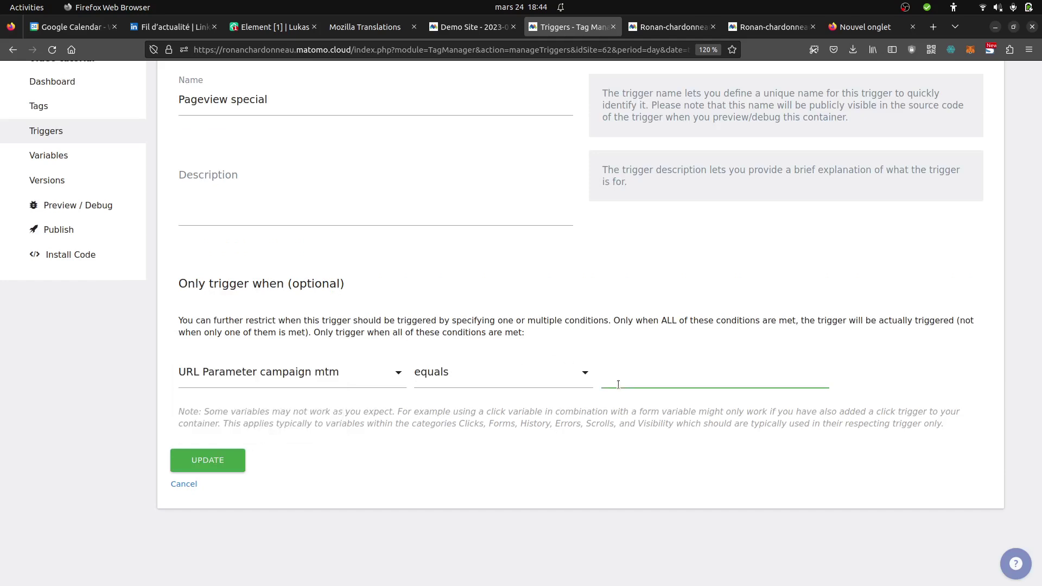
{"action": "type", "text": "googlea"}
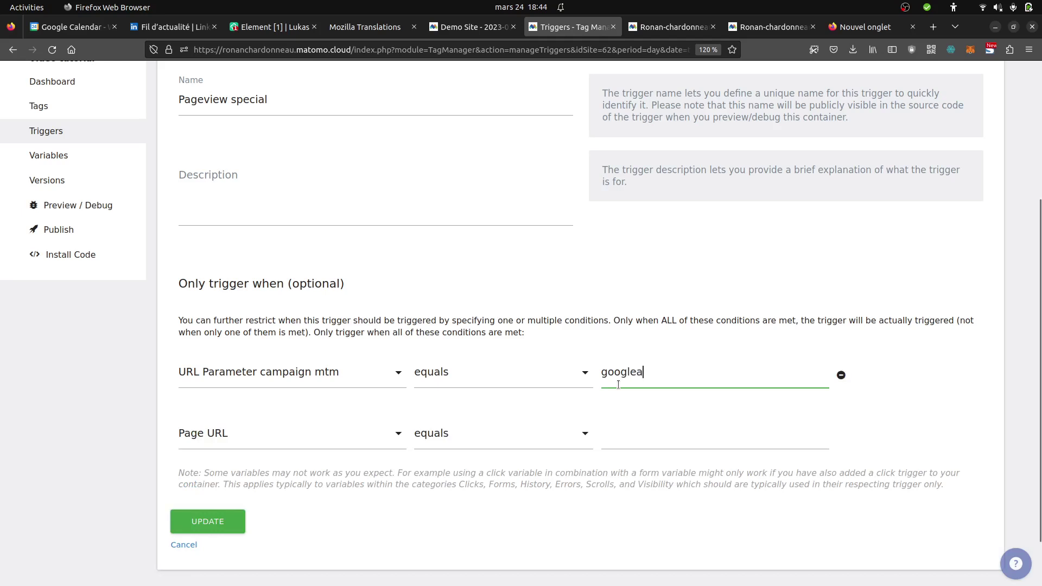
{"action": "type", "text": "ds"}
{"action": "double_click", "coordinate": [628, 386]}
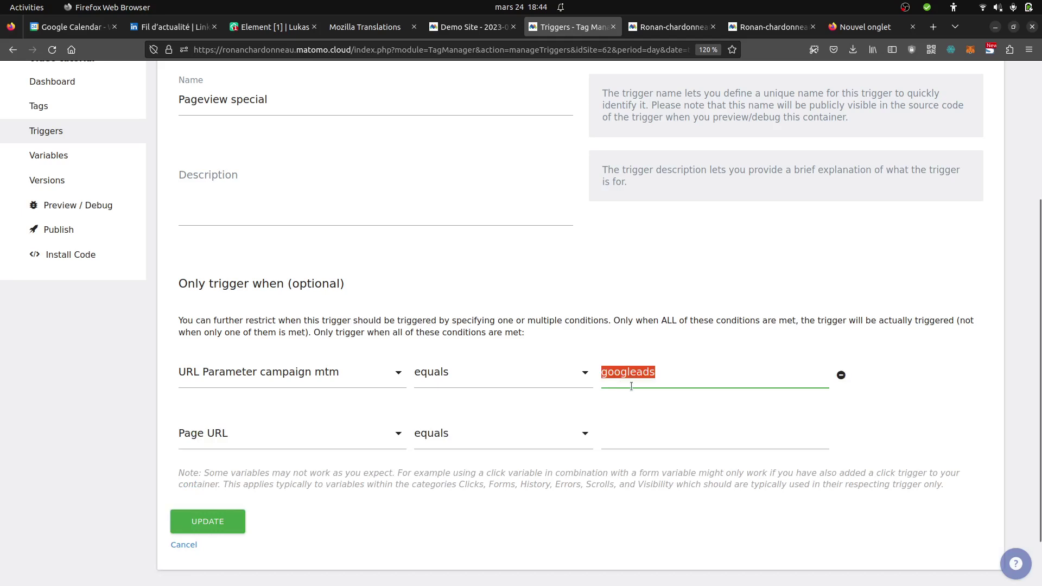
{"action": "left_click", "coordinate": [214, 519]}
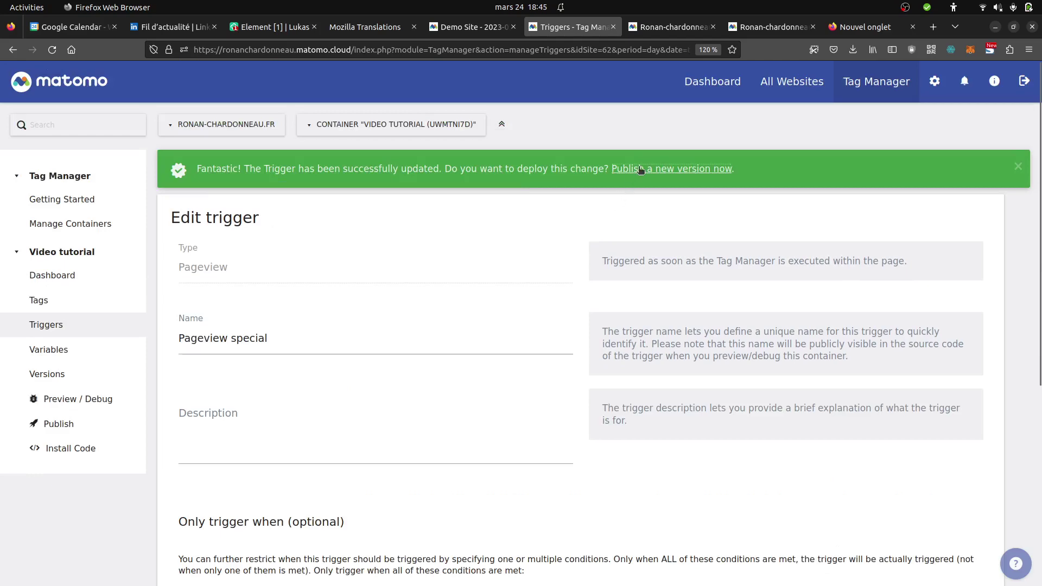
Step: Create version 5 of the container and publish it to the Live environment
{"action": "left_click", "coordinate": [640, 170]}
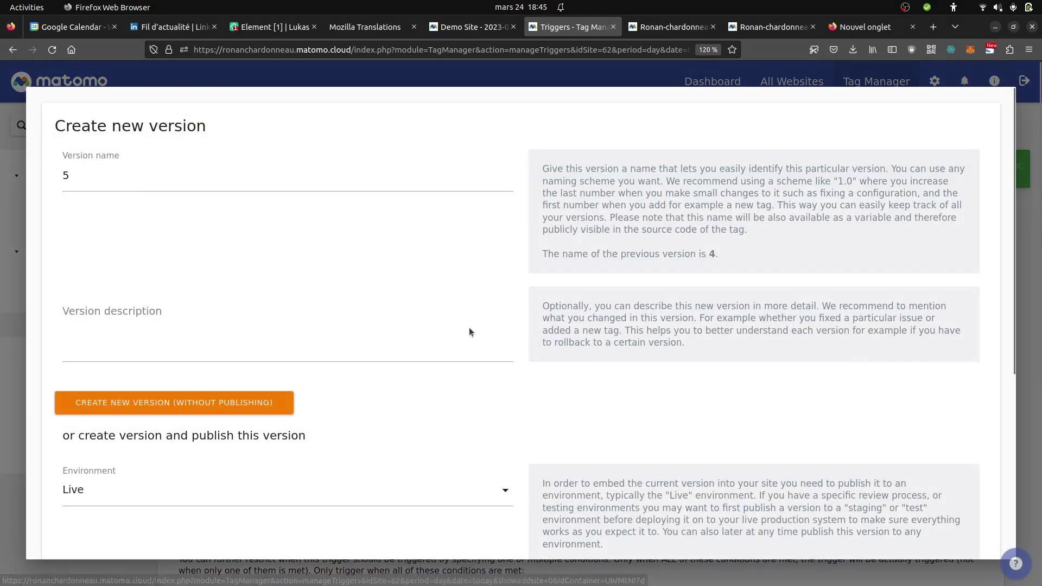
{"action": "scroll", "coordinate": [265, 457], "scroll_direction": "down", "scroll_amount": 5}
{"action": "left_click", "coordinate": [172, 316]}
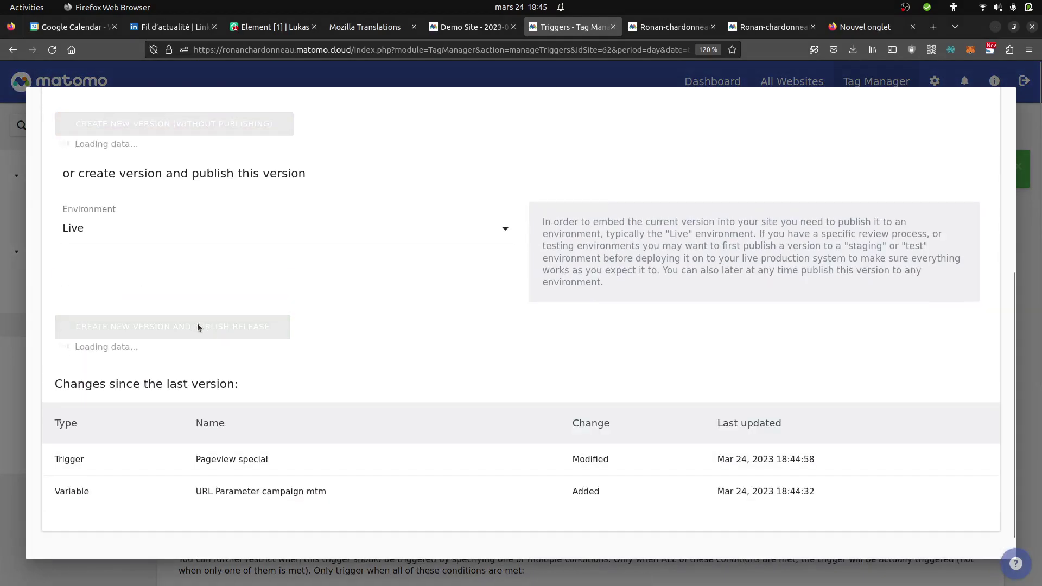
Step: Switch to Chromium, reload the website's homepage without campaign parameters, and check which Matomo tracking requests fire
{"action": "mouse_move", "coordinate": [25, 159]}
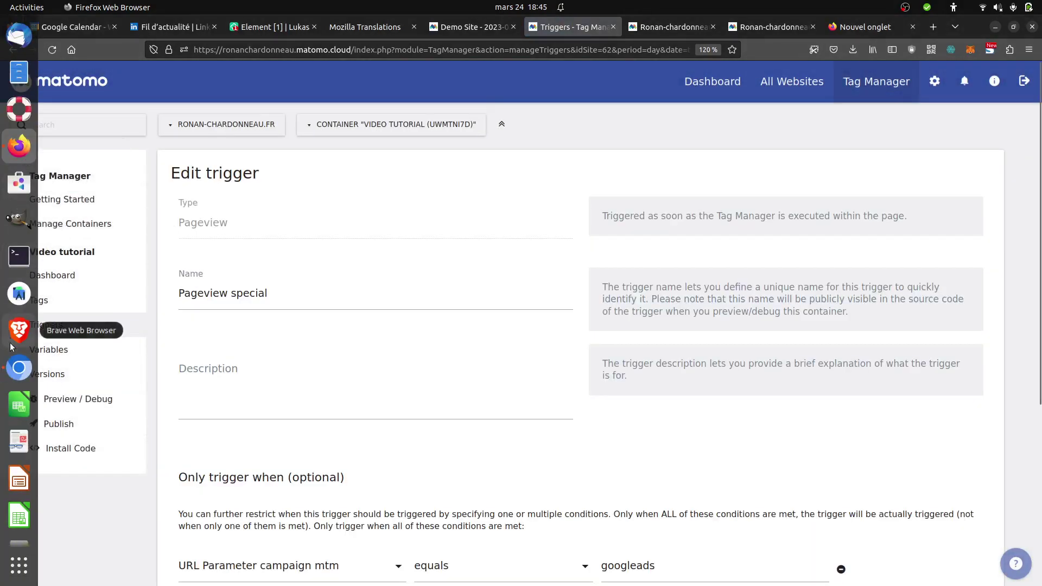
{"action": "left_click", "coordinate": [19, 368]}
{"action": "left_click", "coordinate": [200, 65]}
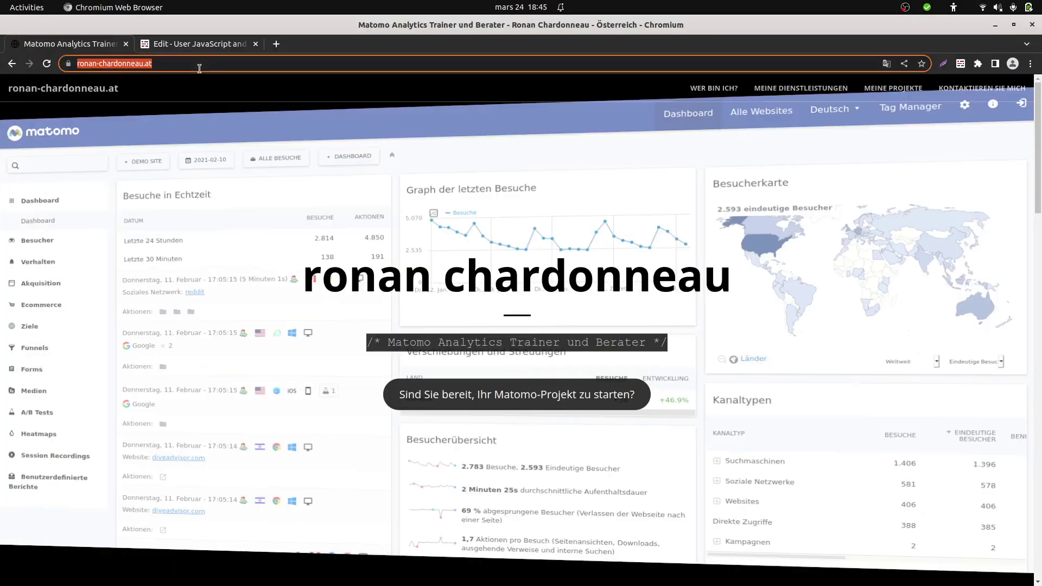
{"action": "key", "text": "Return"}
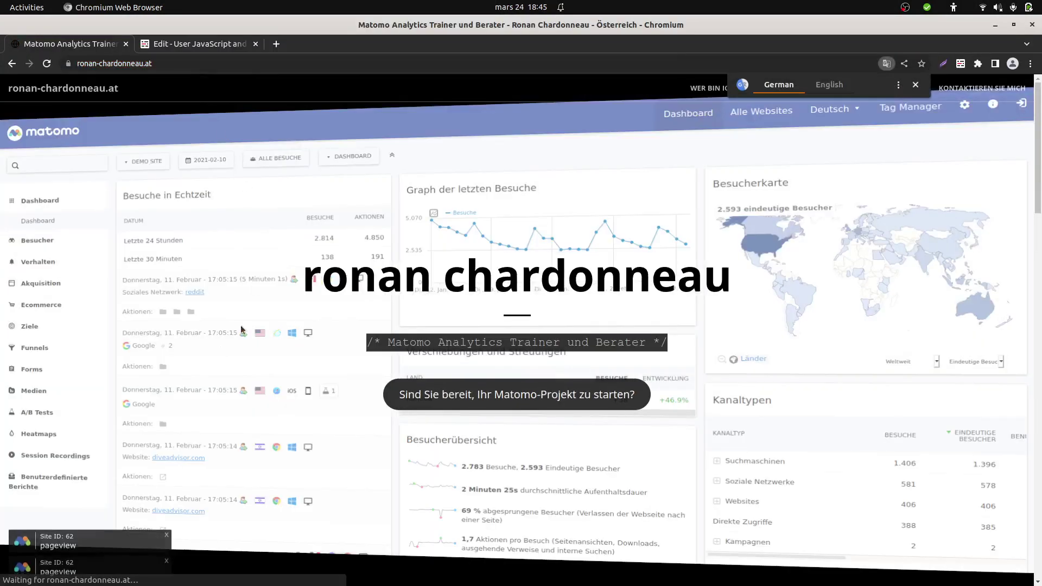
{"action": "scroll", "coordinate": [223, 336], "scroll_direction": "down", "scroll_amount": 1}
{"action": "scroll", "coordinate": [223, 331], "scroll_direction": "down", "scroll_amount": 2}
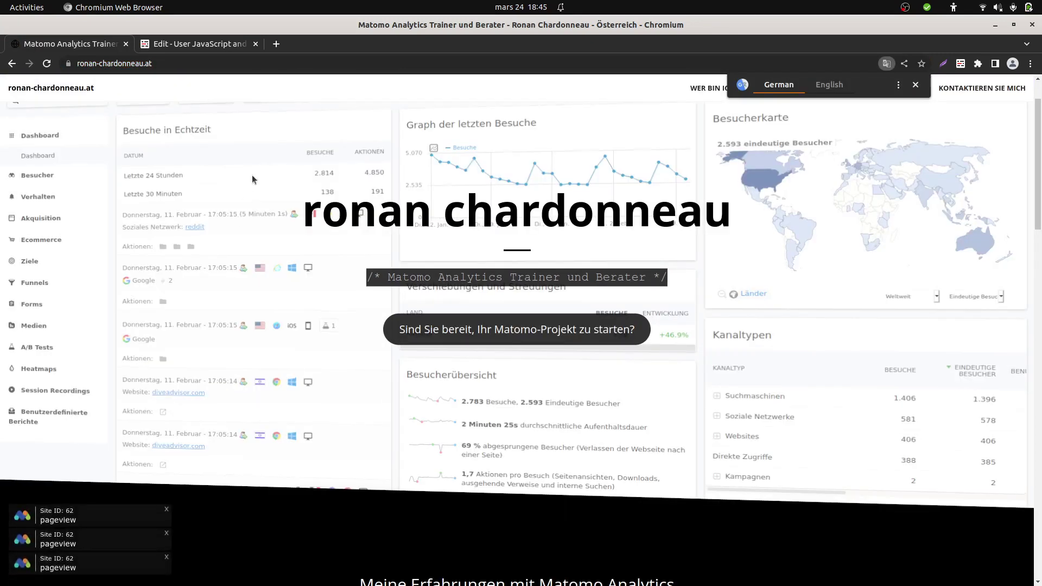
{"action": "scroll", "coordinate": [251, 175], "scroll_direction": "down", "scroll_amount": 6}
{"action": "scroll", "coordinate": [250, 190], "scroll_direction": "up", "scroll_amount": 6}
{"action": "scroll", "coordinate": [247, 213], "scroll_direction": "up", "scroll_amount": 2}
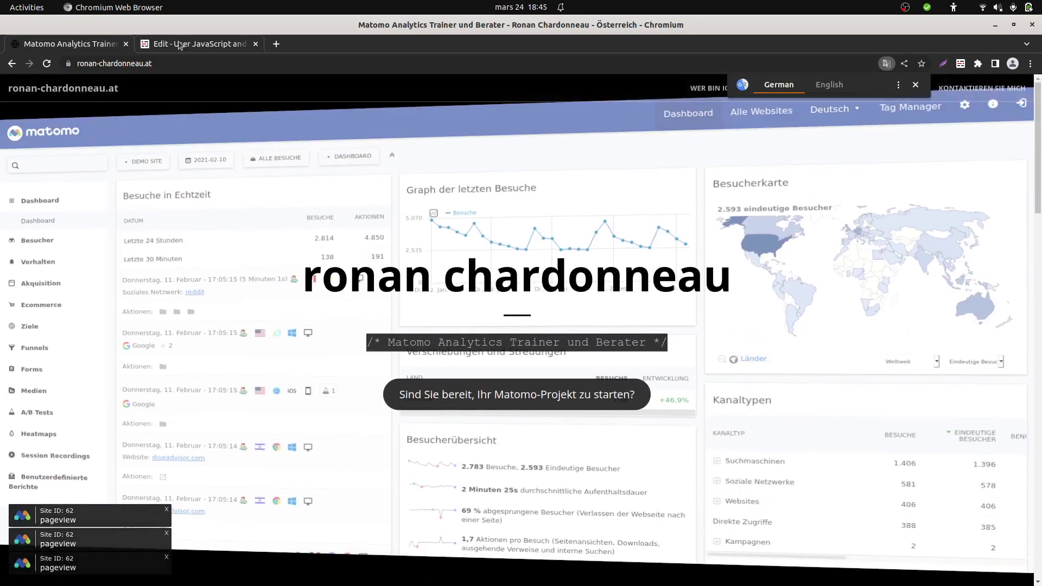
Step: Load the homepage with ?mtm_campaign=googleads appended to its address and inspect the details of the goal tracking request
{"action": "left_click", "coordinate": [170, 63]}
{"action": "left_click", "coordinate": [173, 65]}
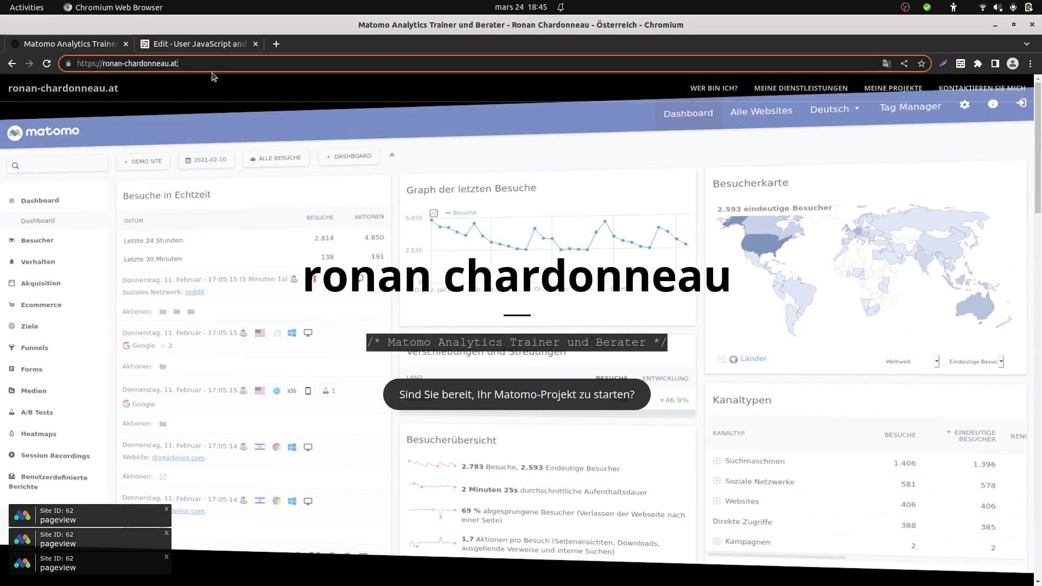
{"action": "type", "text": "?"}
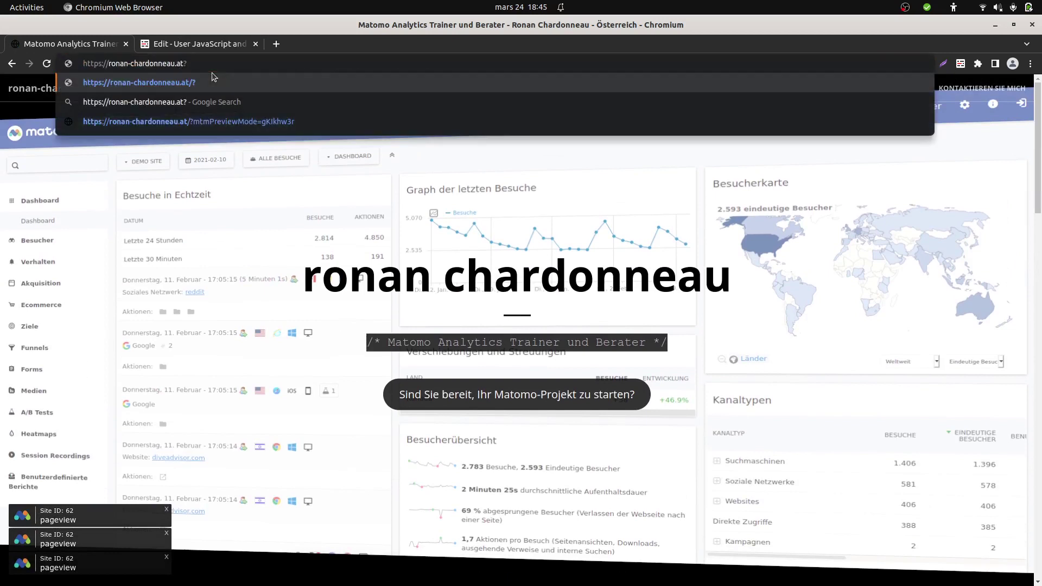
{"action": "type", "text": "mtm_campaig"}
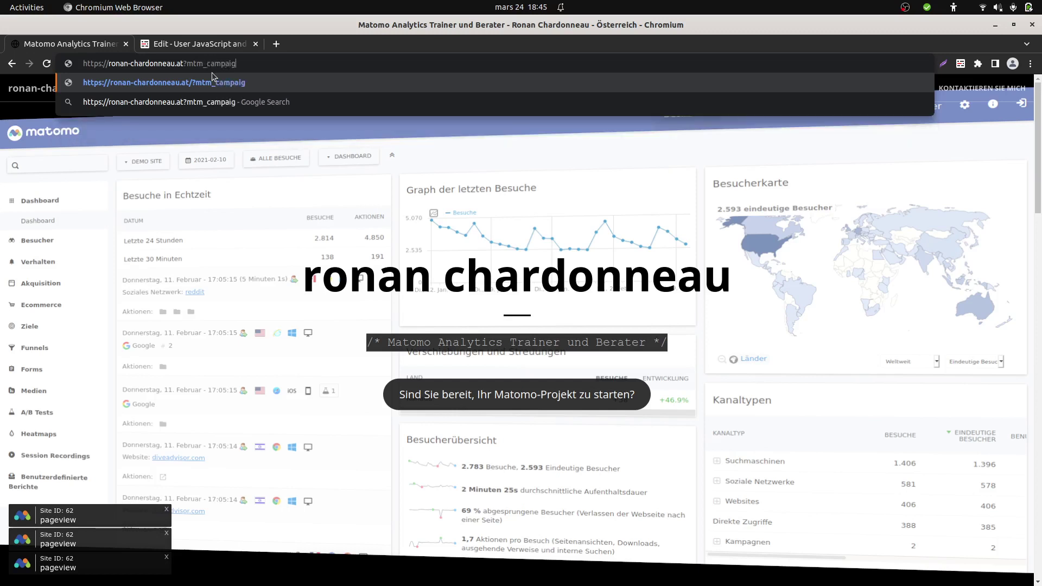
{"action": "type", "text": "n=googleads"}
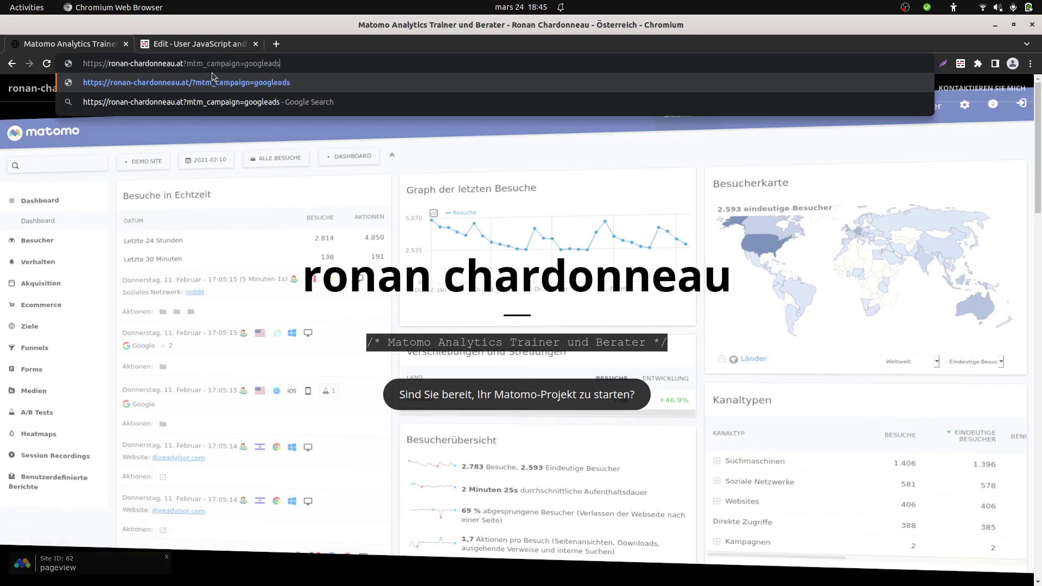
{"action": "key", "text": "Return"}
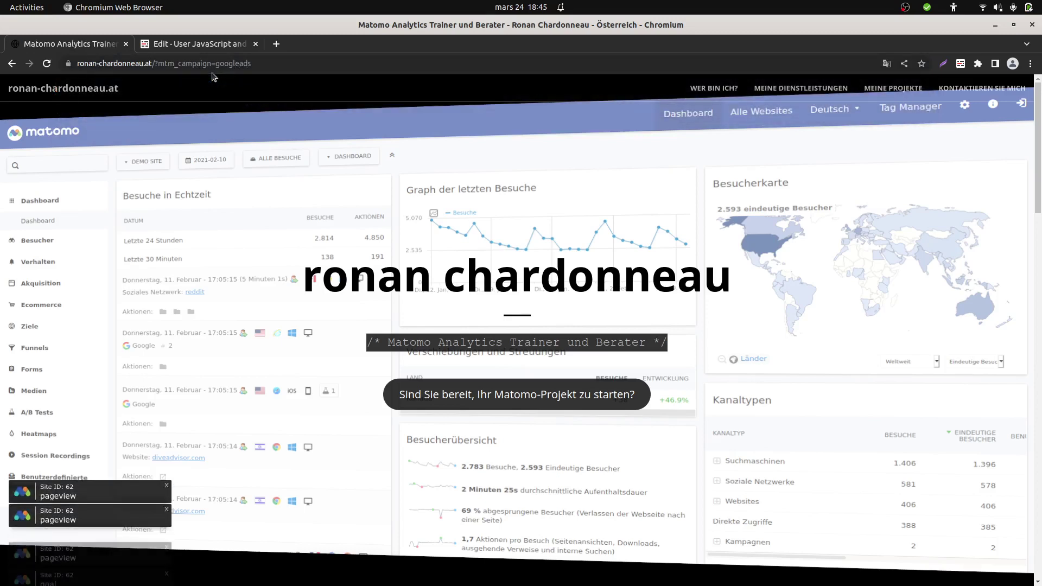
{"action": "left_click", "coordinate": [91, 568]}
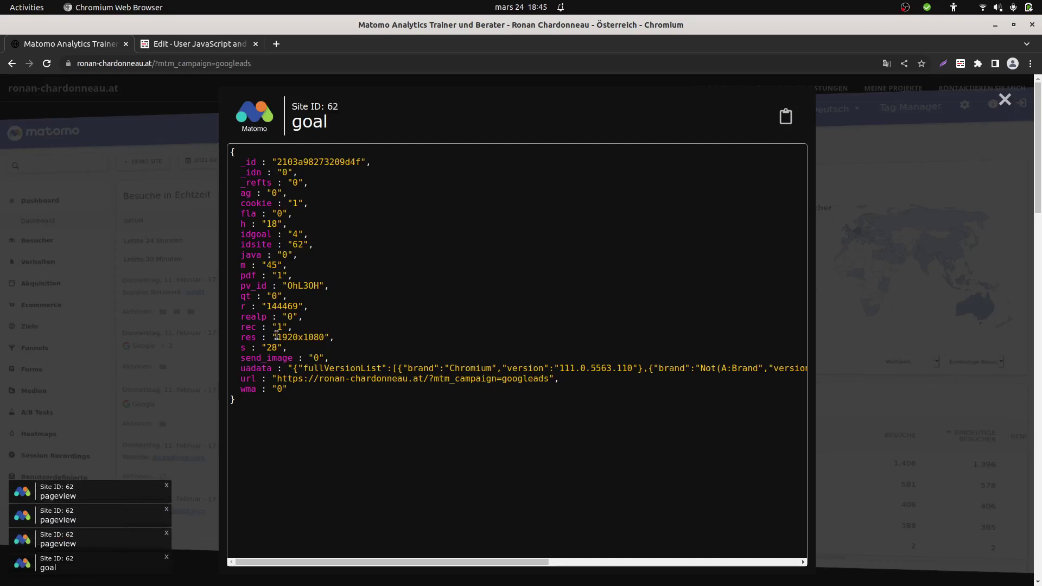
{"action": "left_click", "coordinate": [200, 263]}
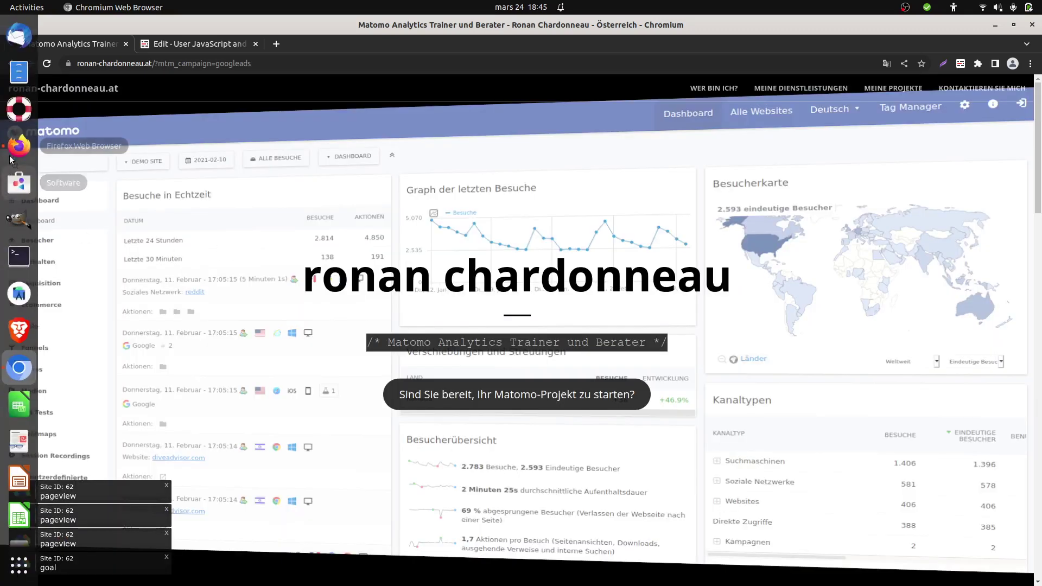
Step: Switch to Firefox and review the conditions of the Pageview special trigger
{"action": "left_click", "coordinate": [17, 145]}
{"action": "scroll", "coordinate": [385, 399], "scroll_direction": "down", "scroll_amount": 3}
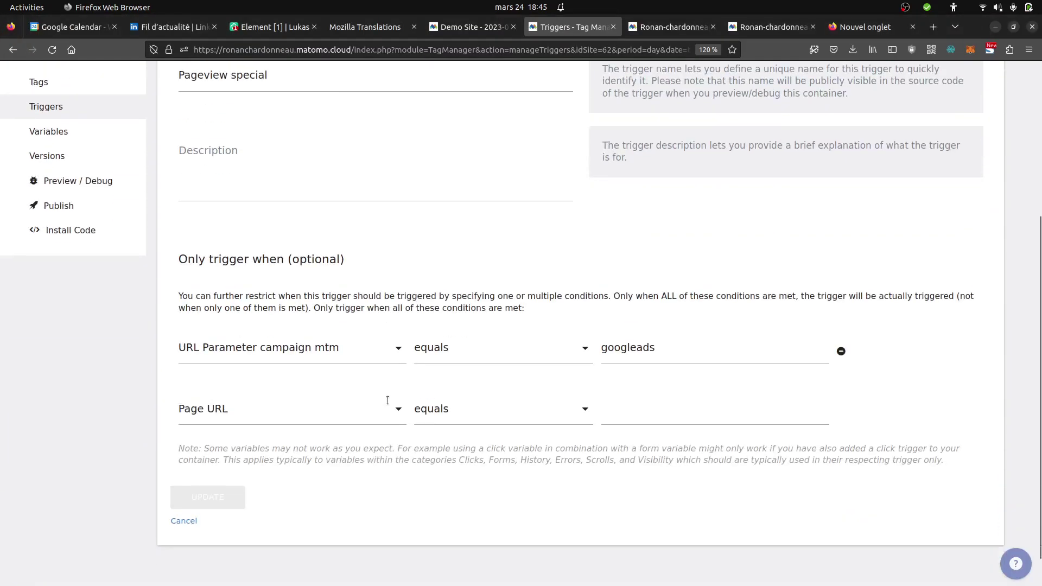
{"action": "scroll", "coordinate": [374, 369], "scroll_direction": "up", "scroll_amount": 3}
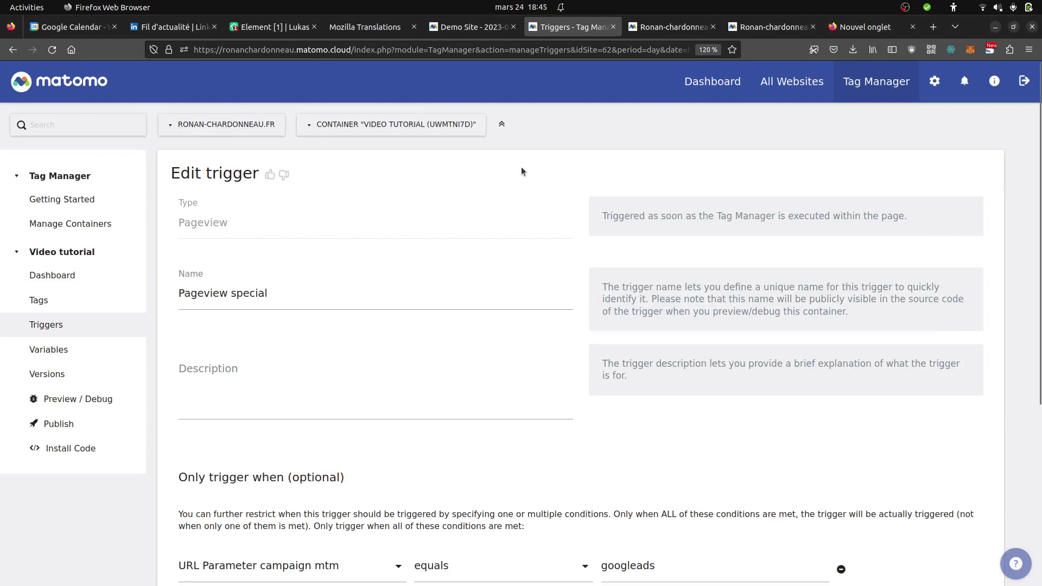
Step: Refresh the Visits Log and examine the recent visits for the googleads campaign and the Special goals conversion
{"action": "left_click", "coordinate": [659, 29]}
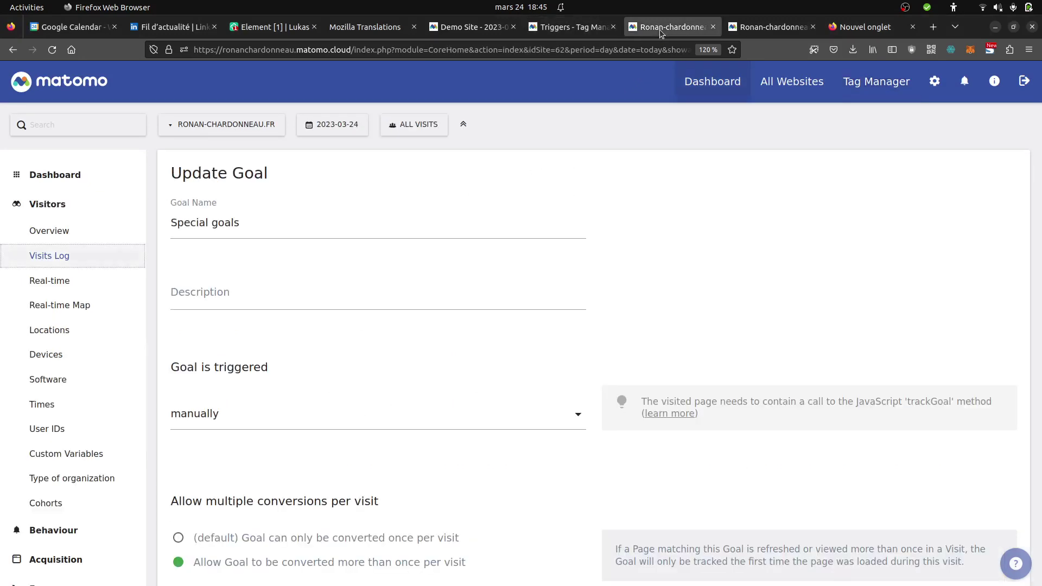
{"action": "left_click", "coordinate": [756, 29]}
{"action": "key", "text": "F5"}
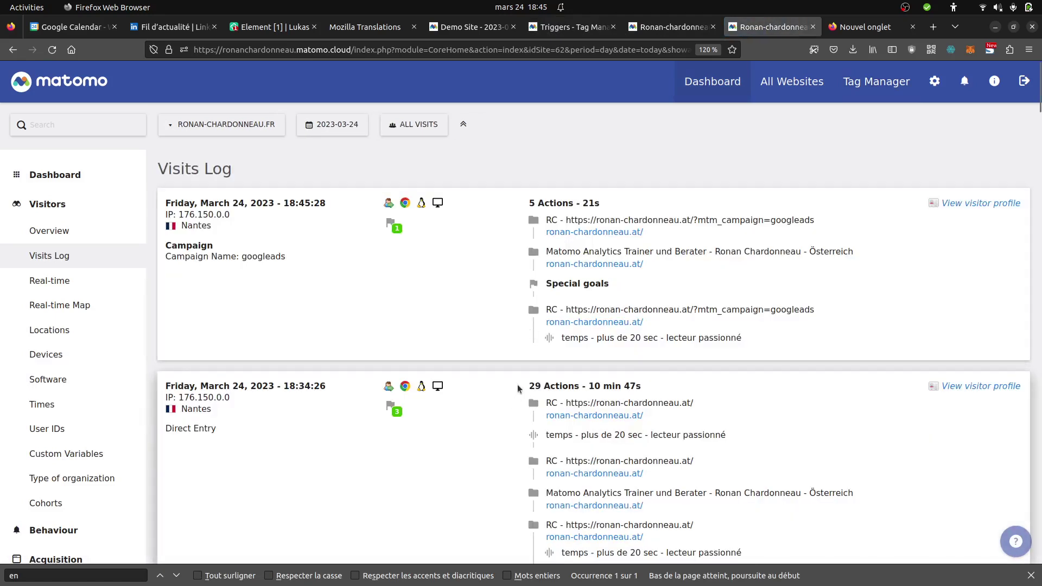
{"action": "scroll", "coordinate": [549, 308], "scroll_direction": "down", "scroll_amount": 6}
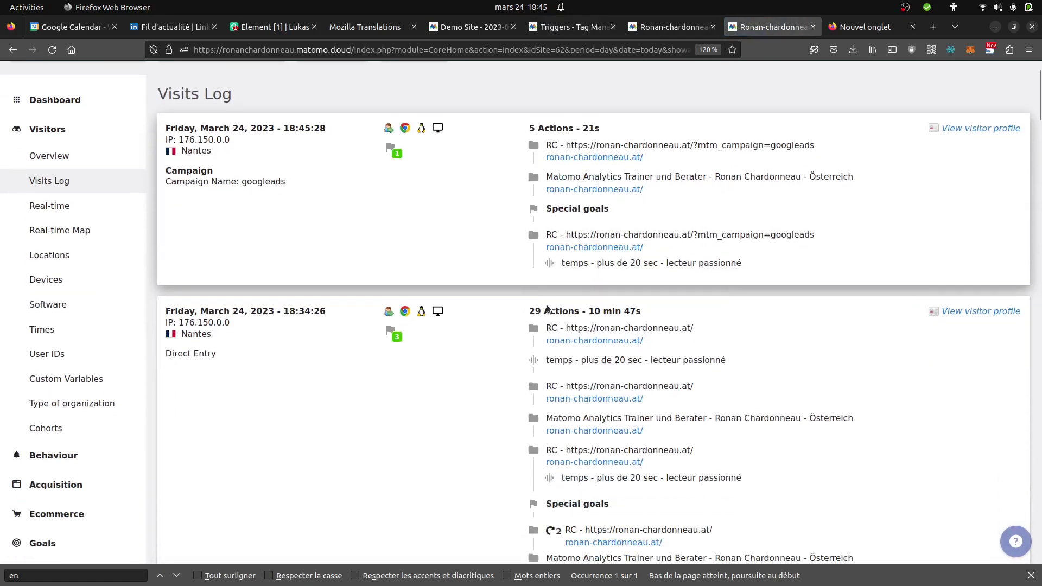
{"action": "scroll", "coordinate": [548, 308], "scroll_direction": "down", "scroll_amount": 6}
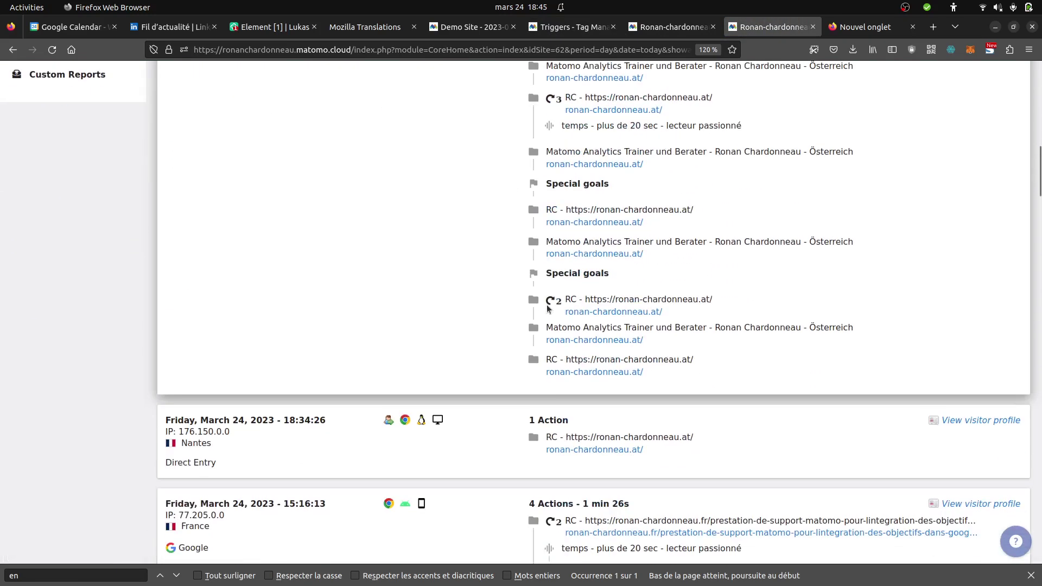